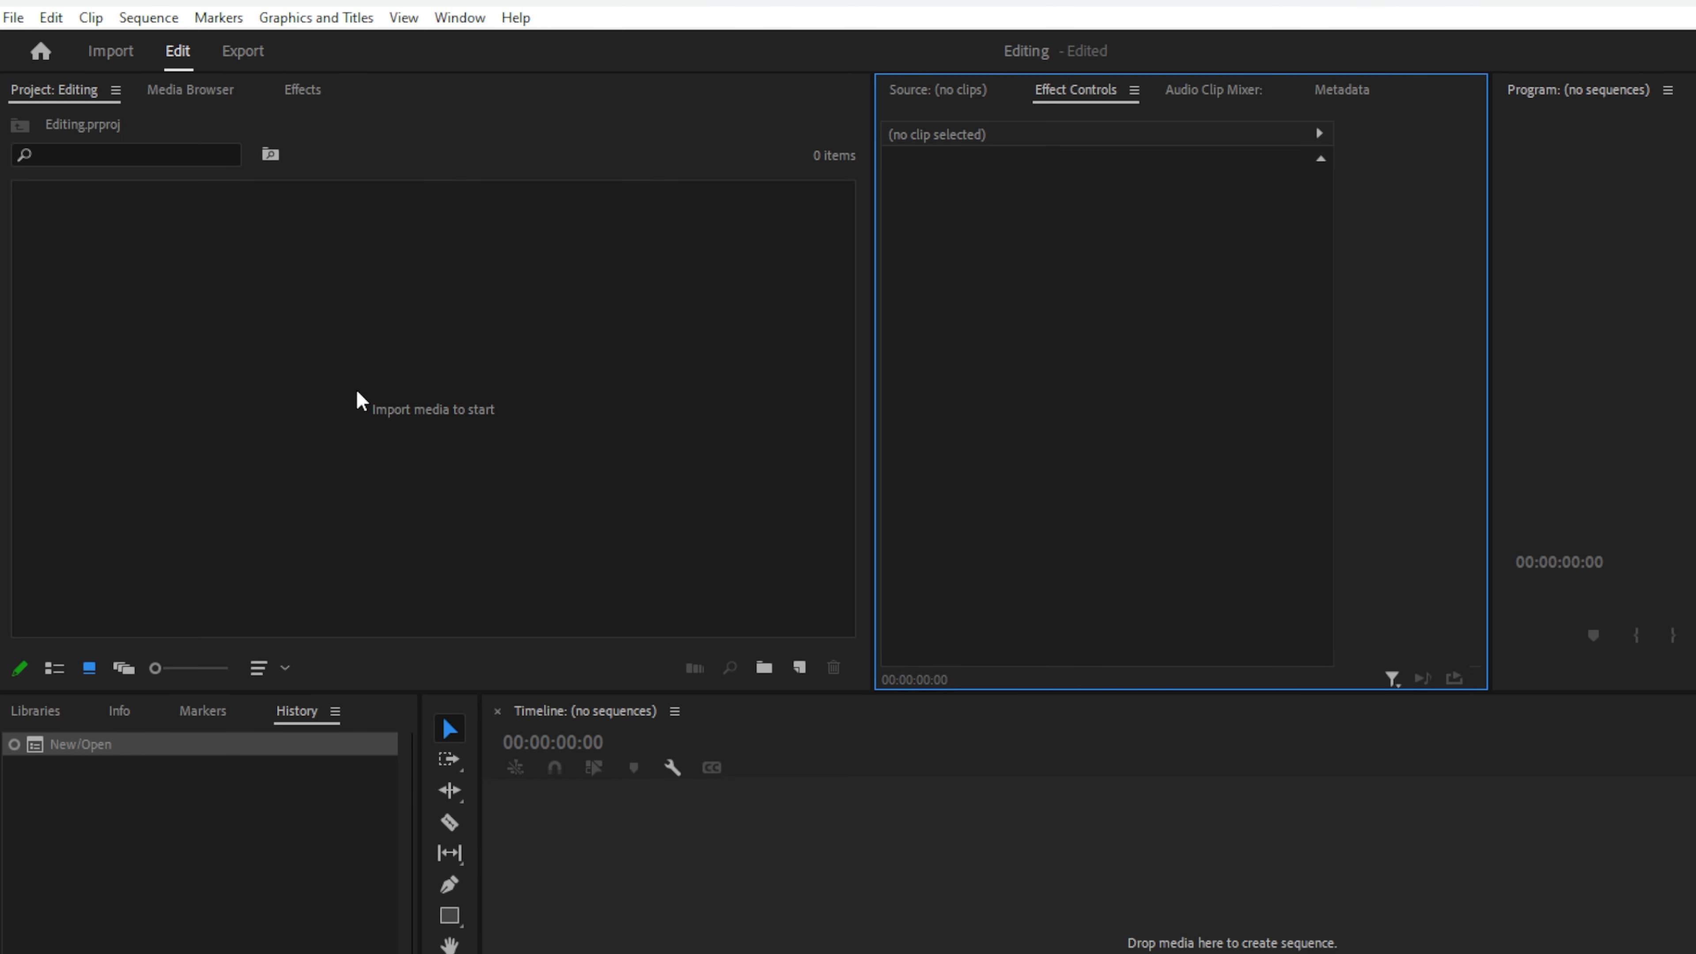
Step: Look over the effects library and project contents, and bring up the source and program monitors
{"action": "left_click", "coordinate": [295, 99]}
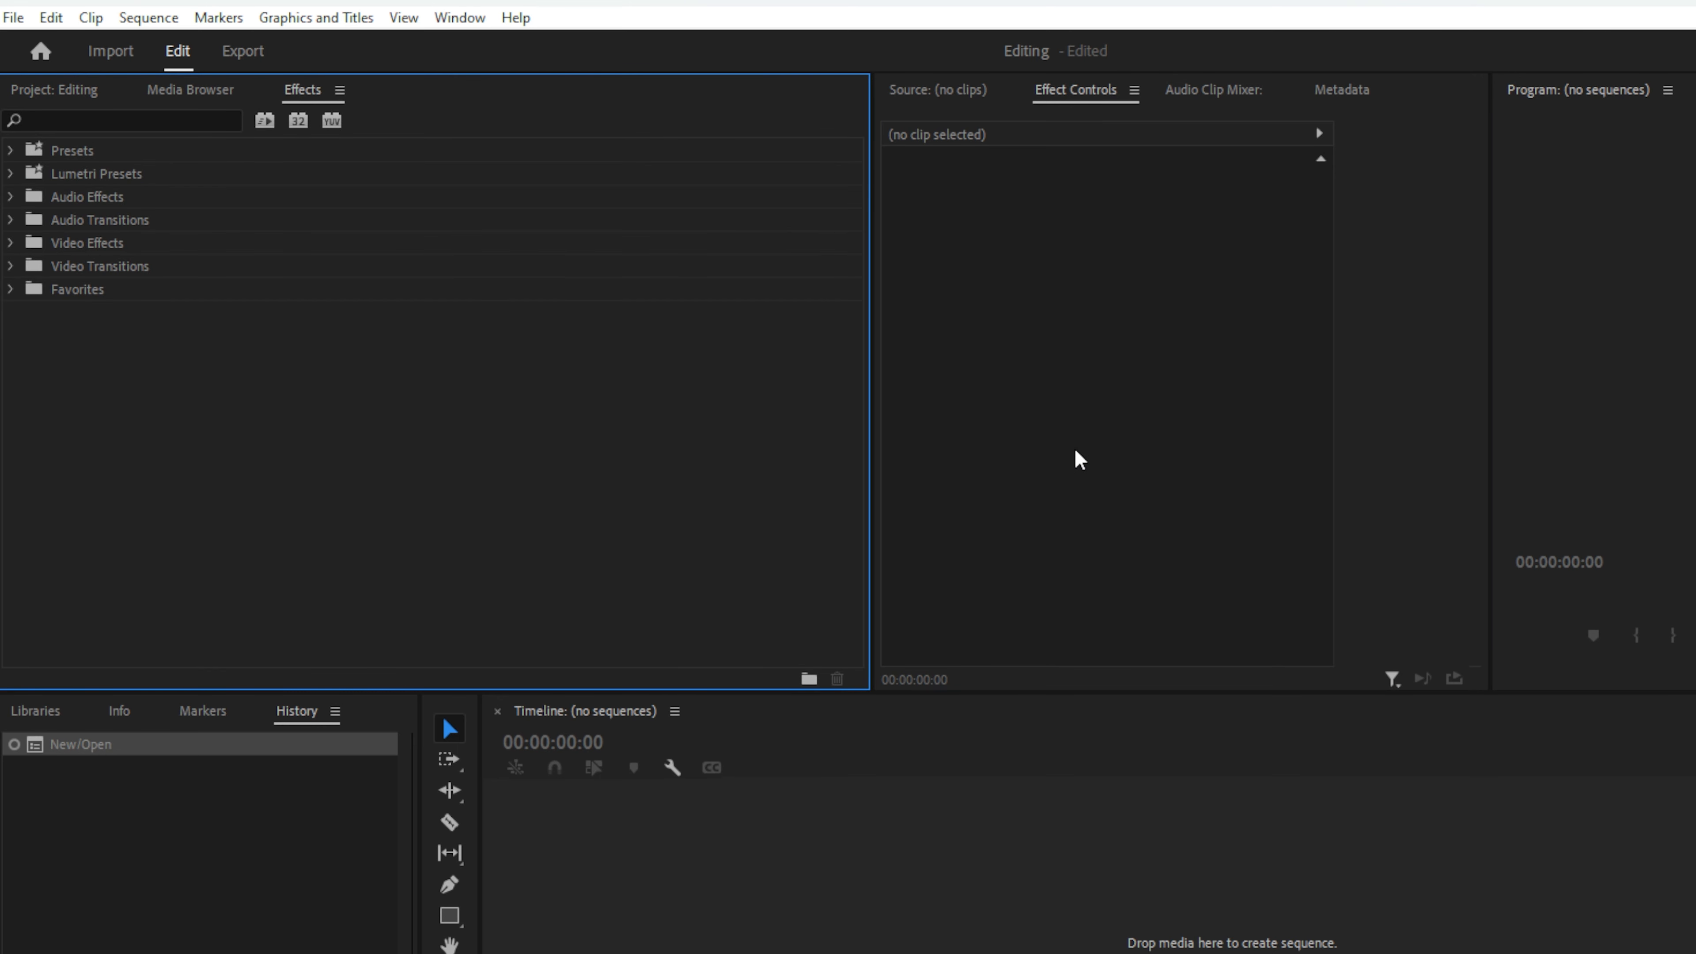
{"action": "left_click", "coordinate": [69, 95]}
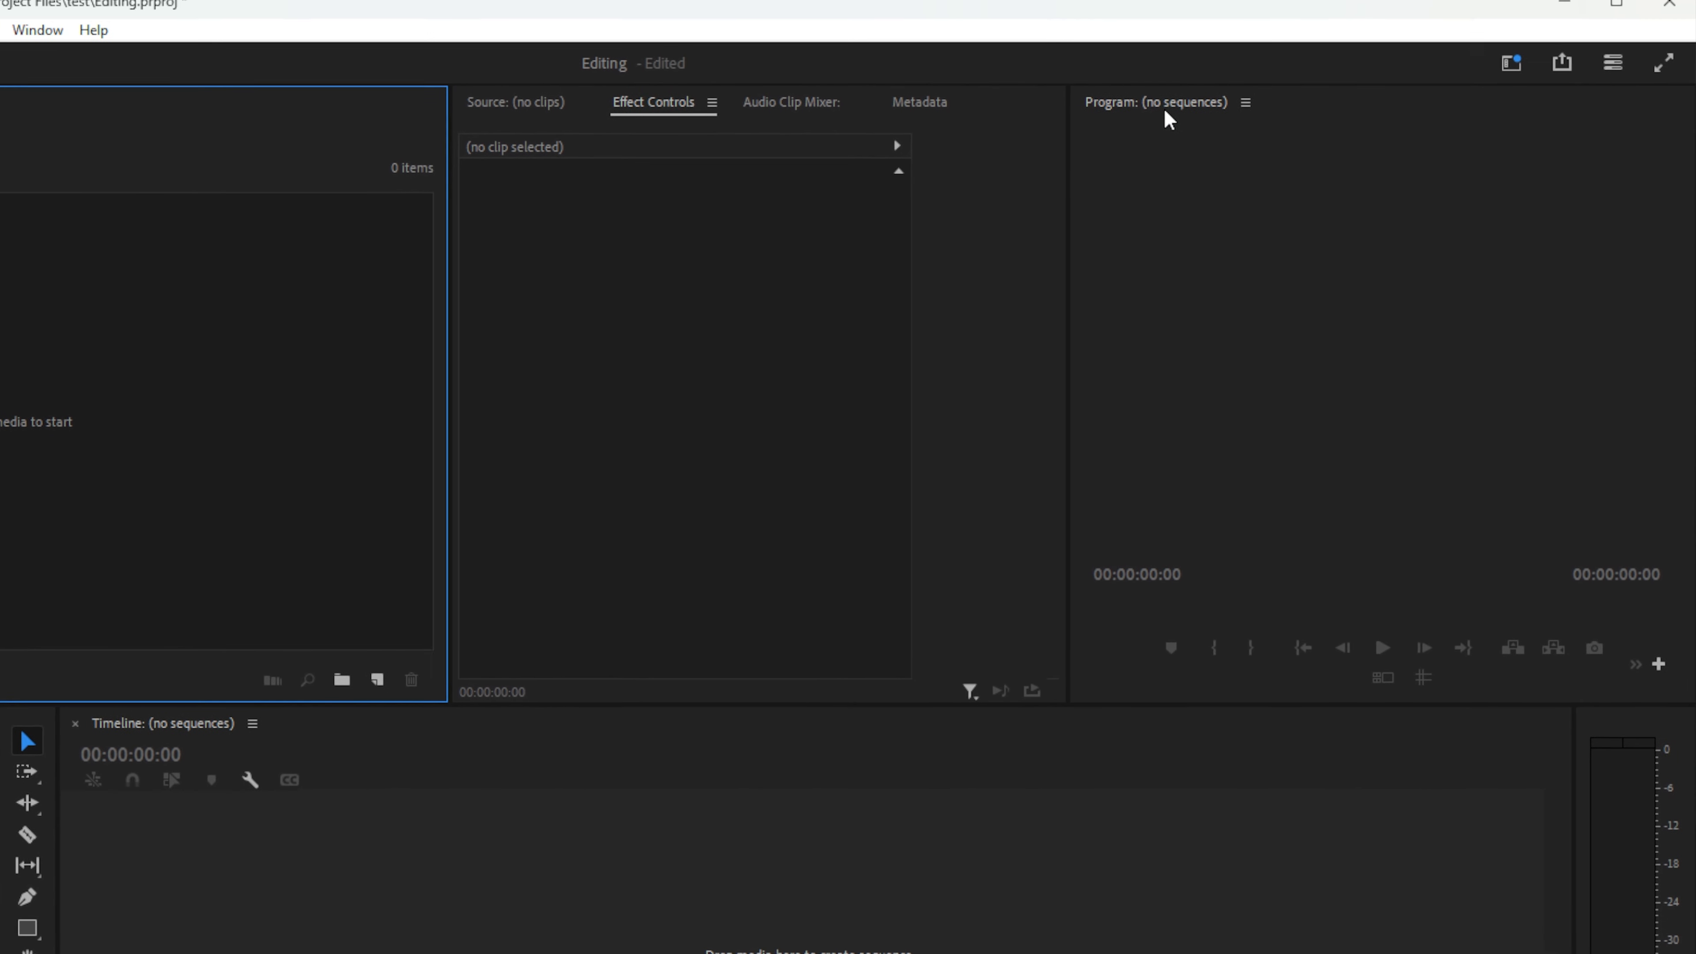
{"action": "left_click", "coordinate": [522, 114]}
{"action": "left_click", "coordinate": [1154, 112]}
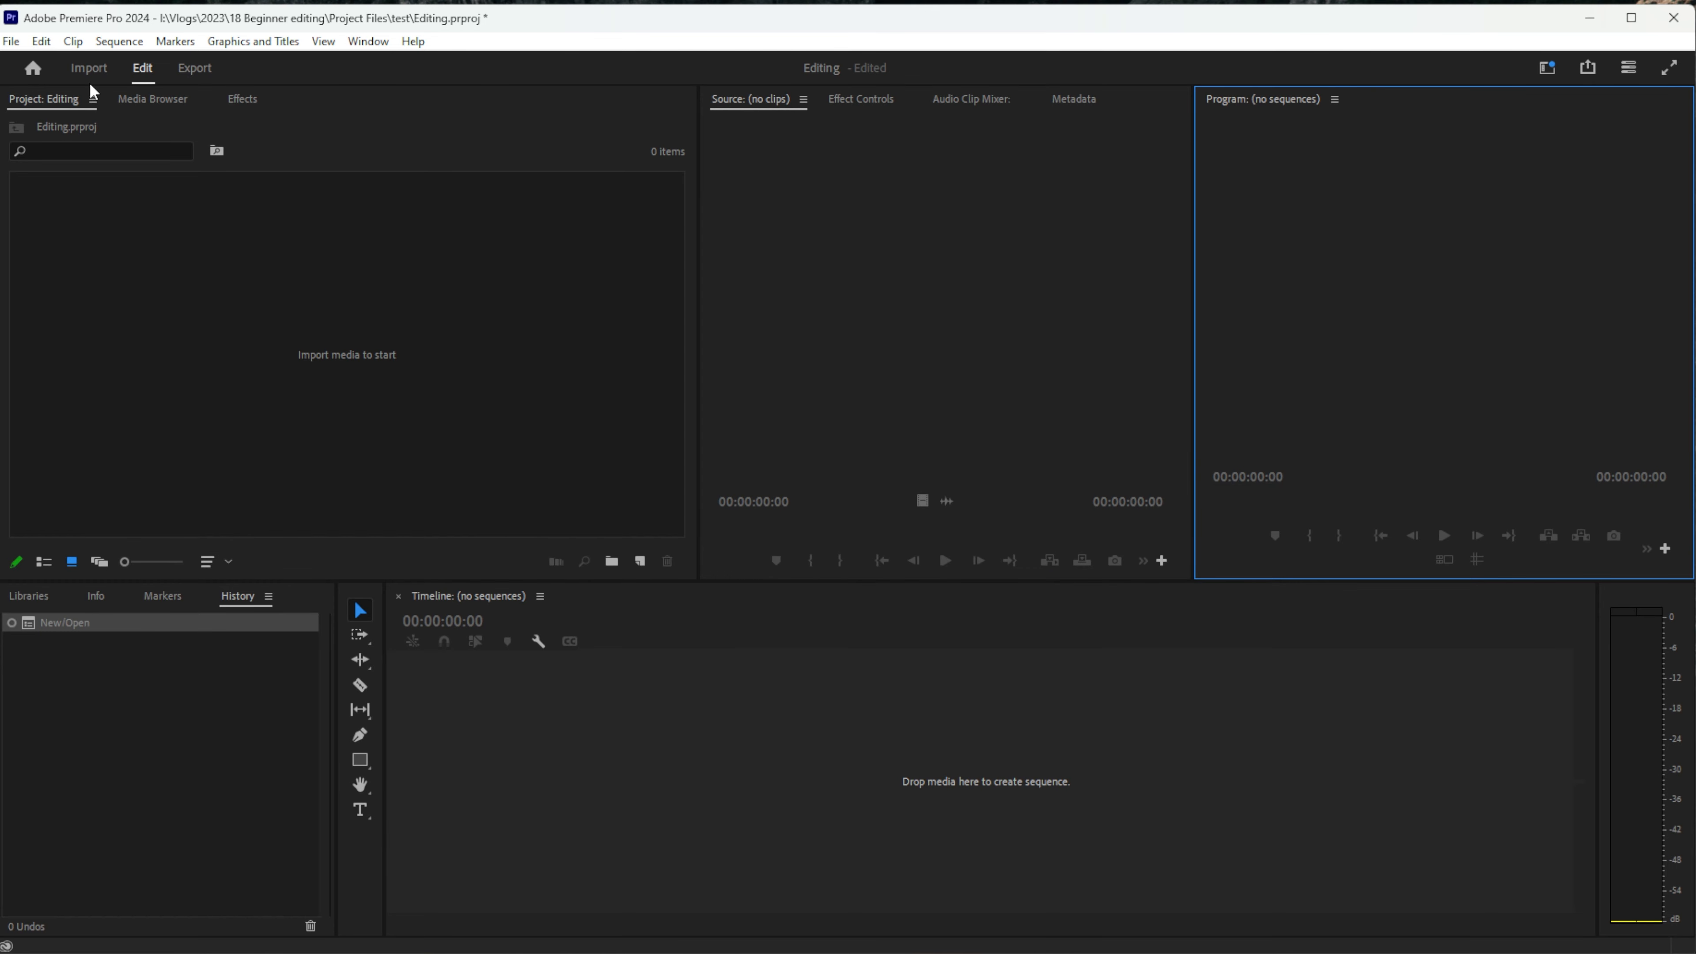
Step: Examine the import workspace's New bin and Copy media settings and its list of source locations, and return to the editing workspace
{"action": "left_click", "coordinate": [89, 69]}
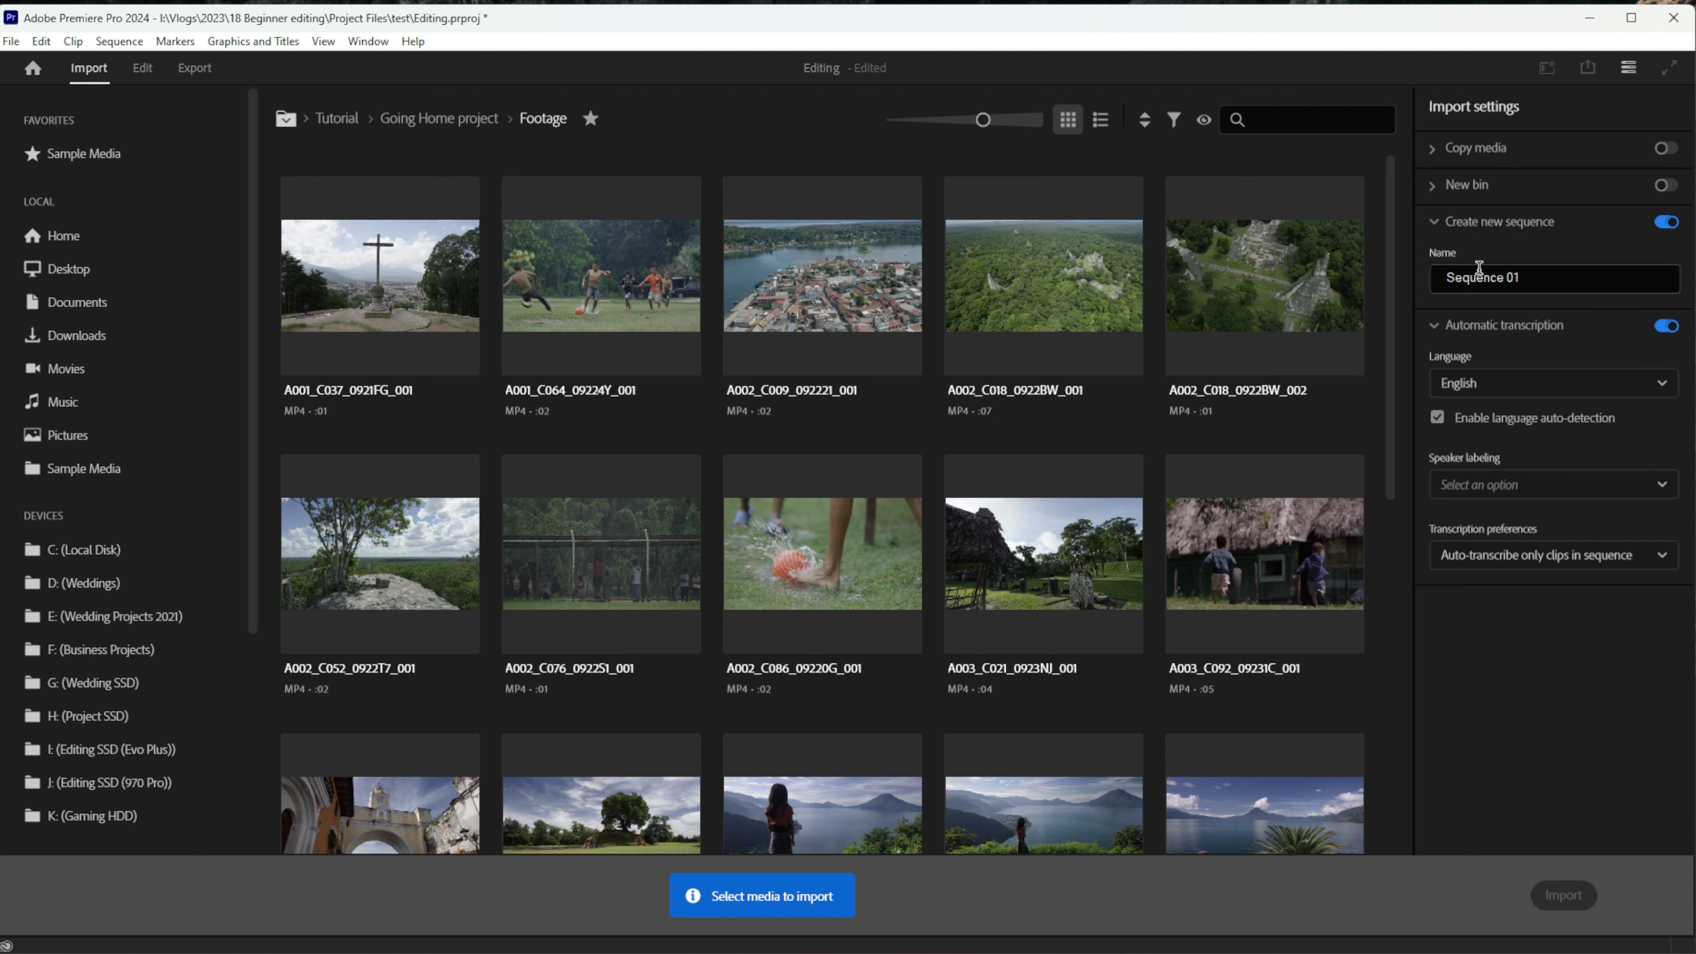
{"action": "left_click", "coordinate": [1466, 185]}
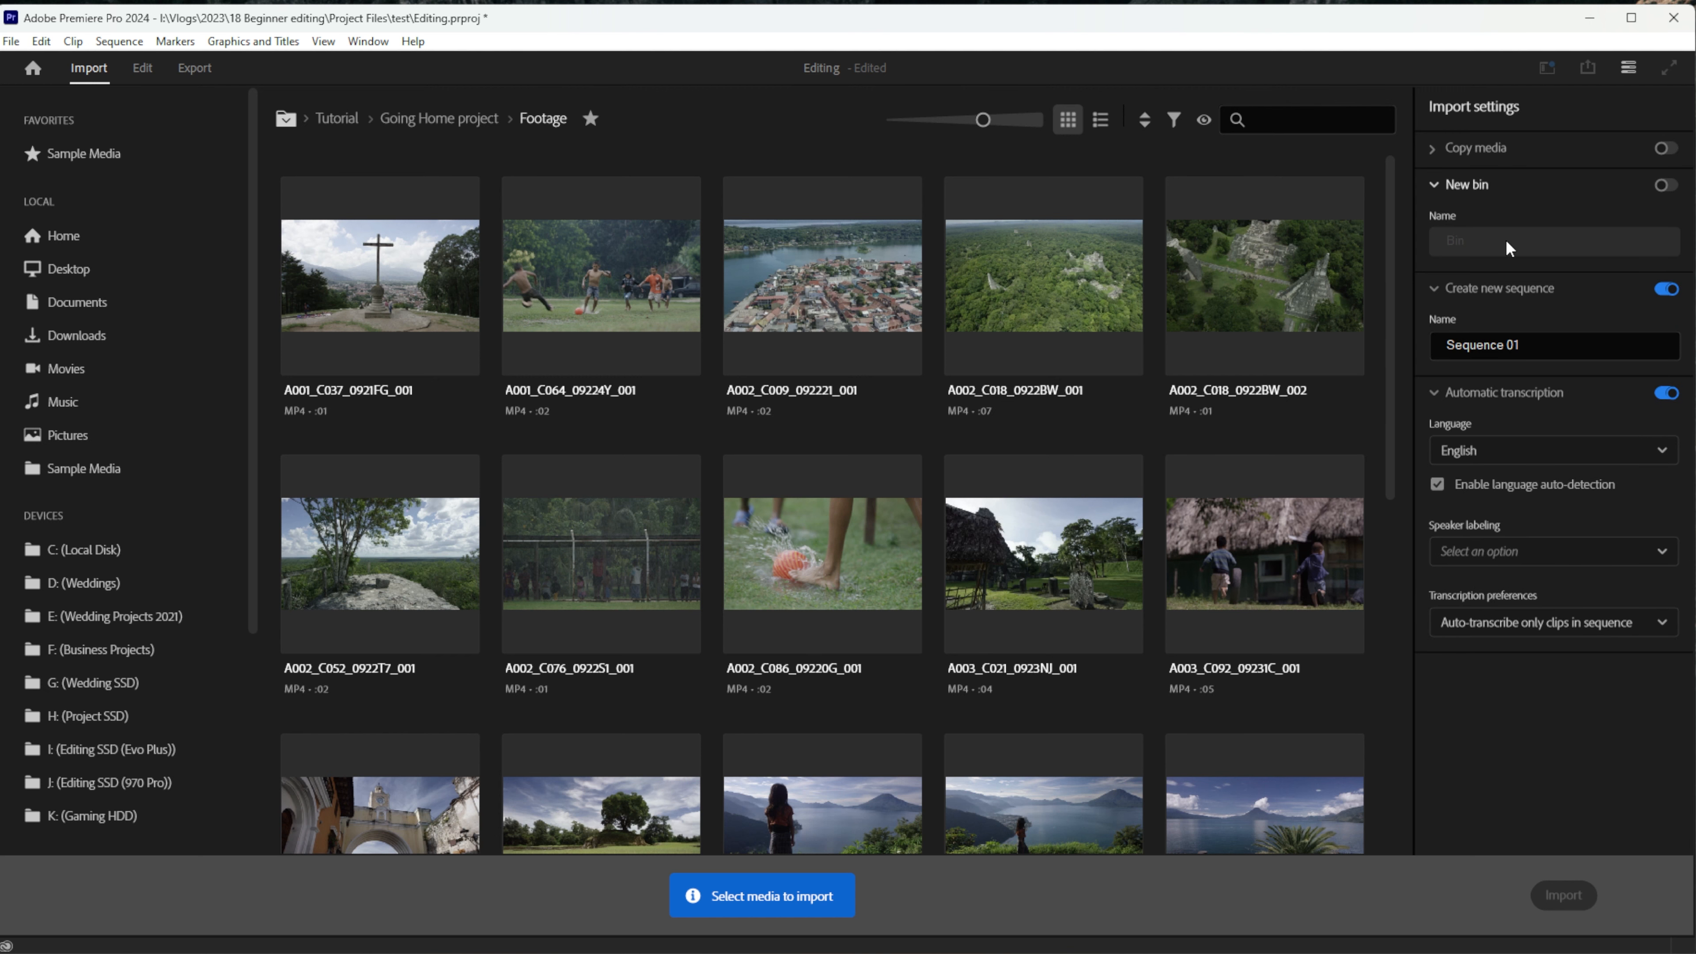
{"action": "left_click", "coordinate": [1435, 152]}
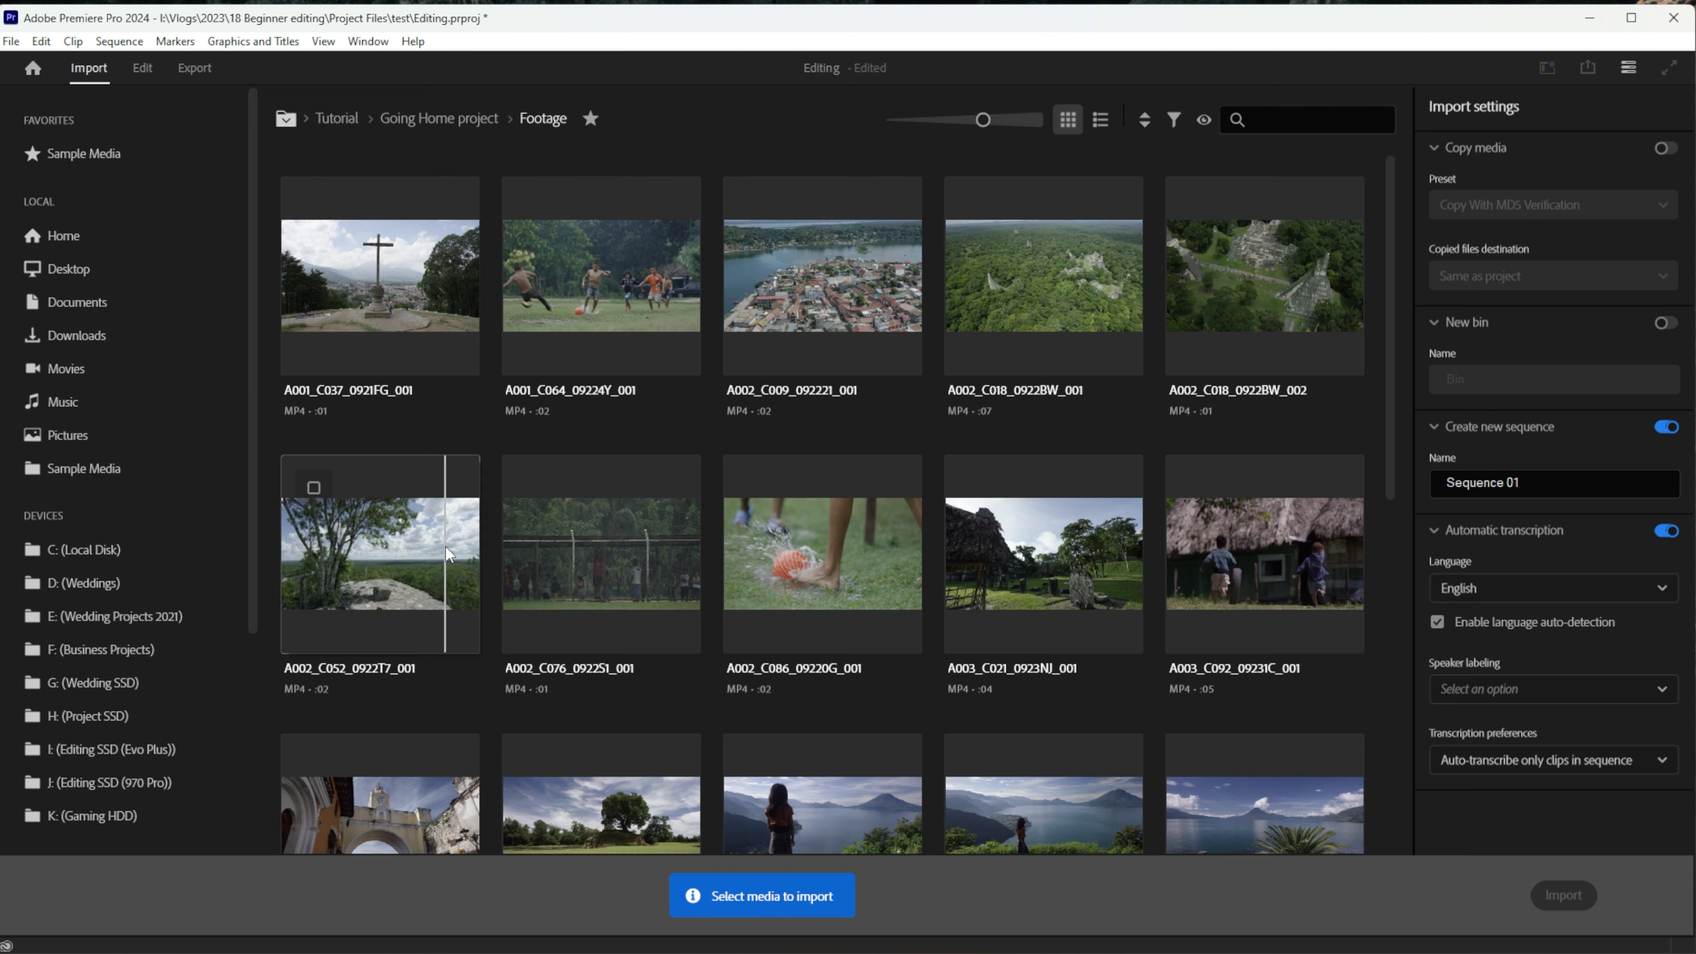
{"action": "scroll", "coordinate": [130, 574], "scroll_direction": "down", "scroll_amount": 3}
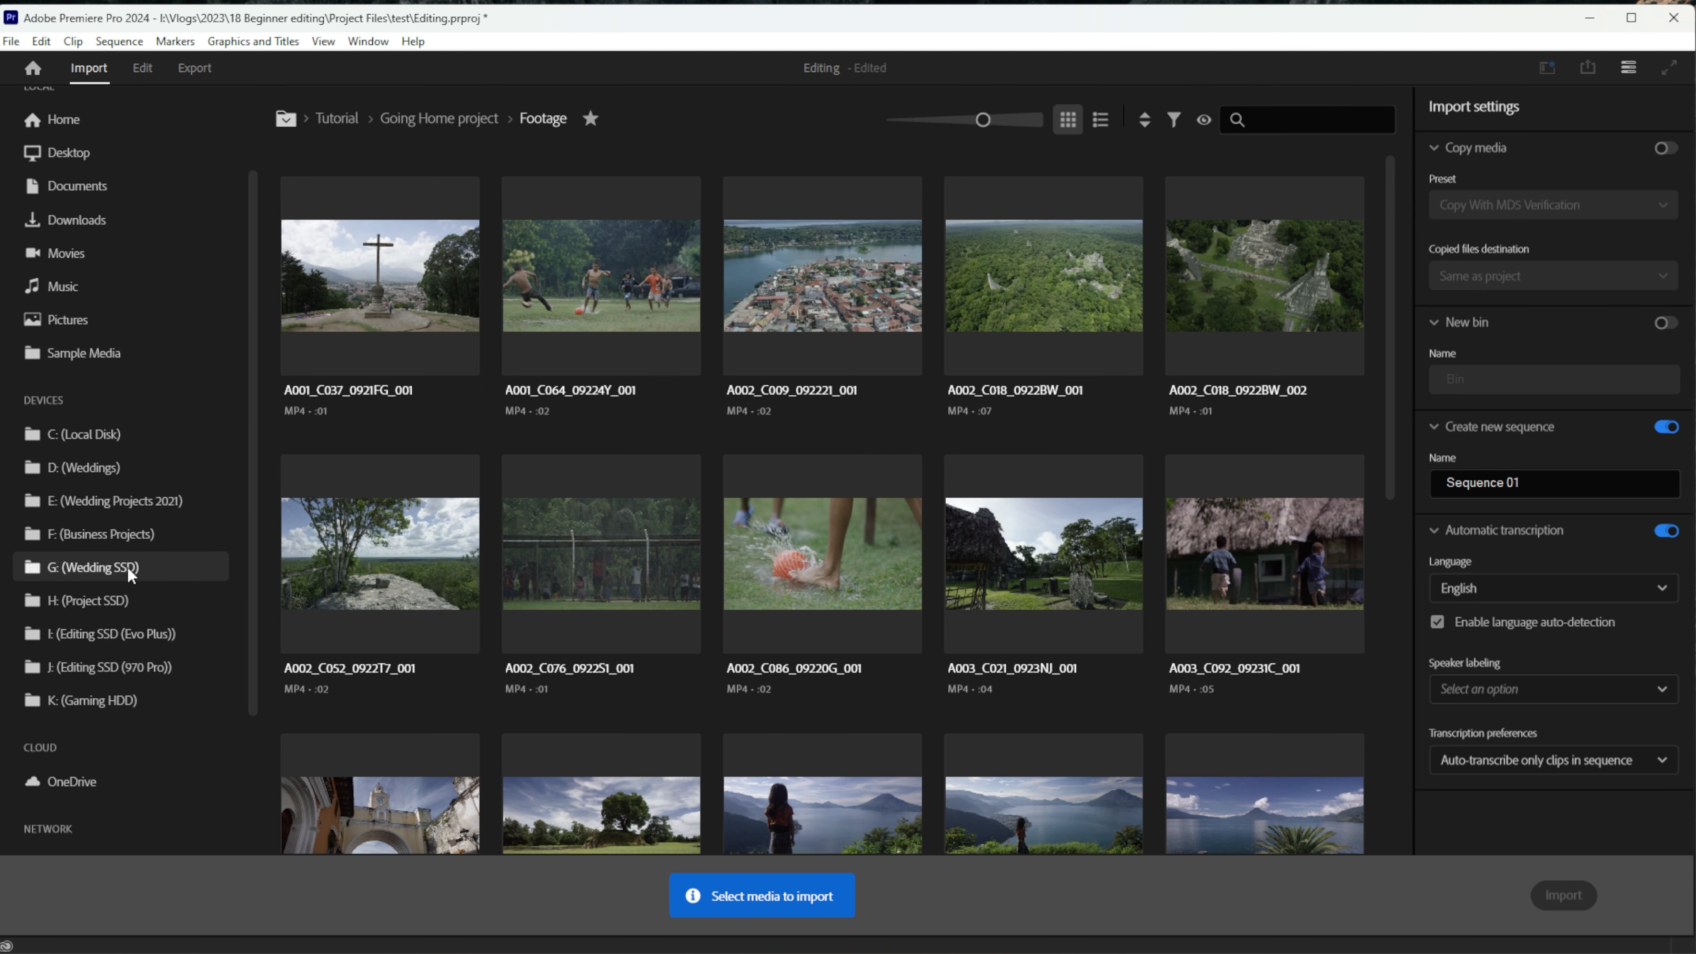
{"action": "scroll", "coordinate": [126, 571], "scroll_direction": "up", "scroll_amount": 3}
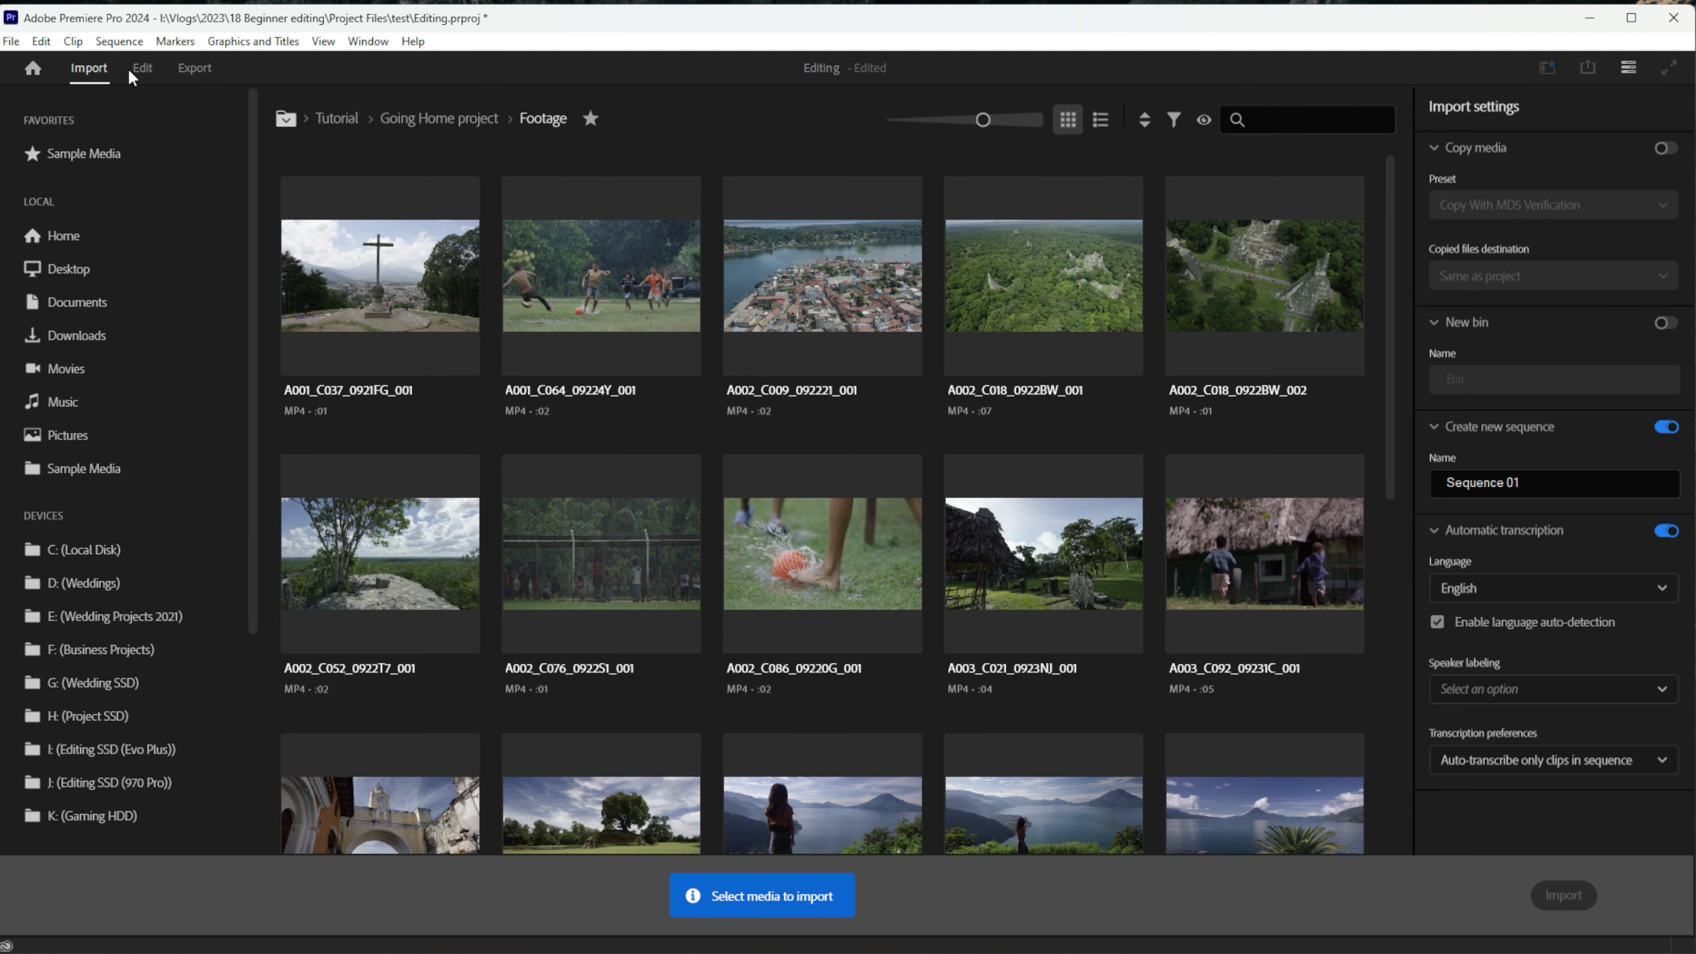
{"action": "left_click", "coordinate": [141, 68]}
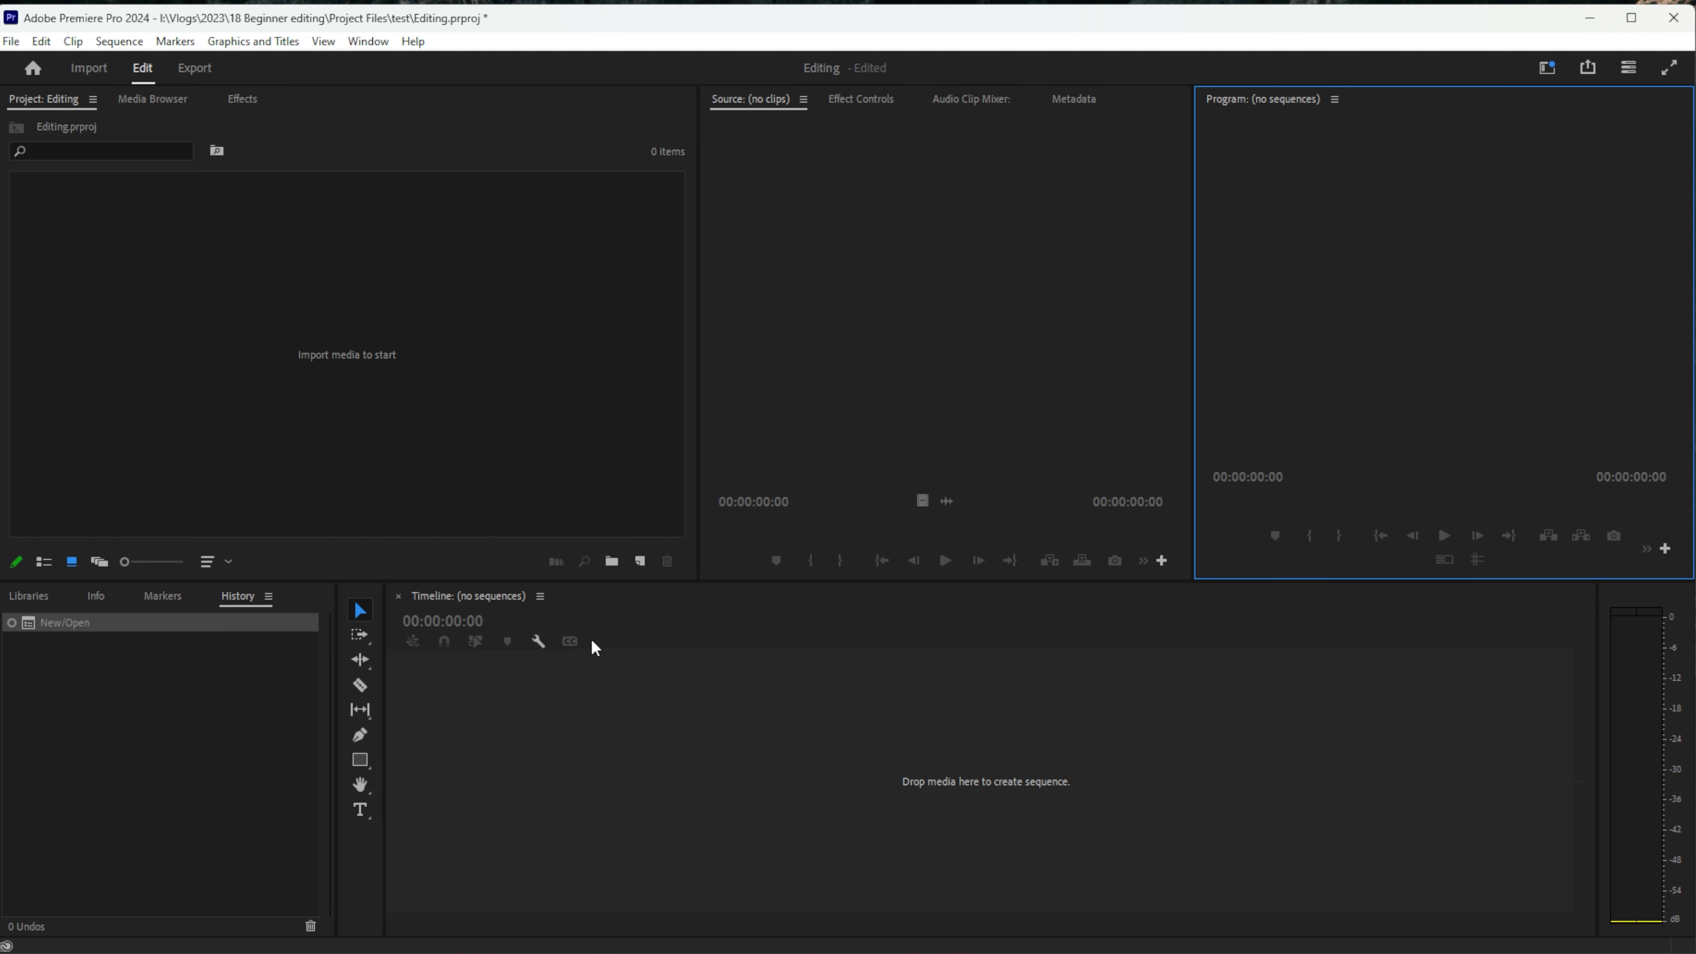
Step: Compare the import workspace with the Media Browser and look through the clips in the Recordings folder
{"action": "left_click", "coordinate": [86, 70]}
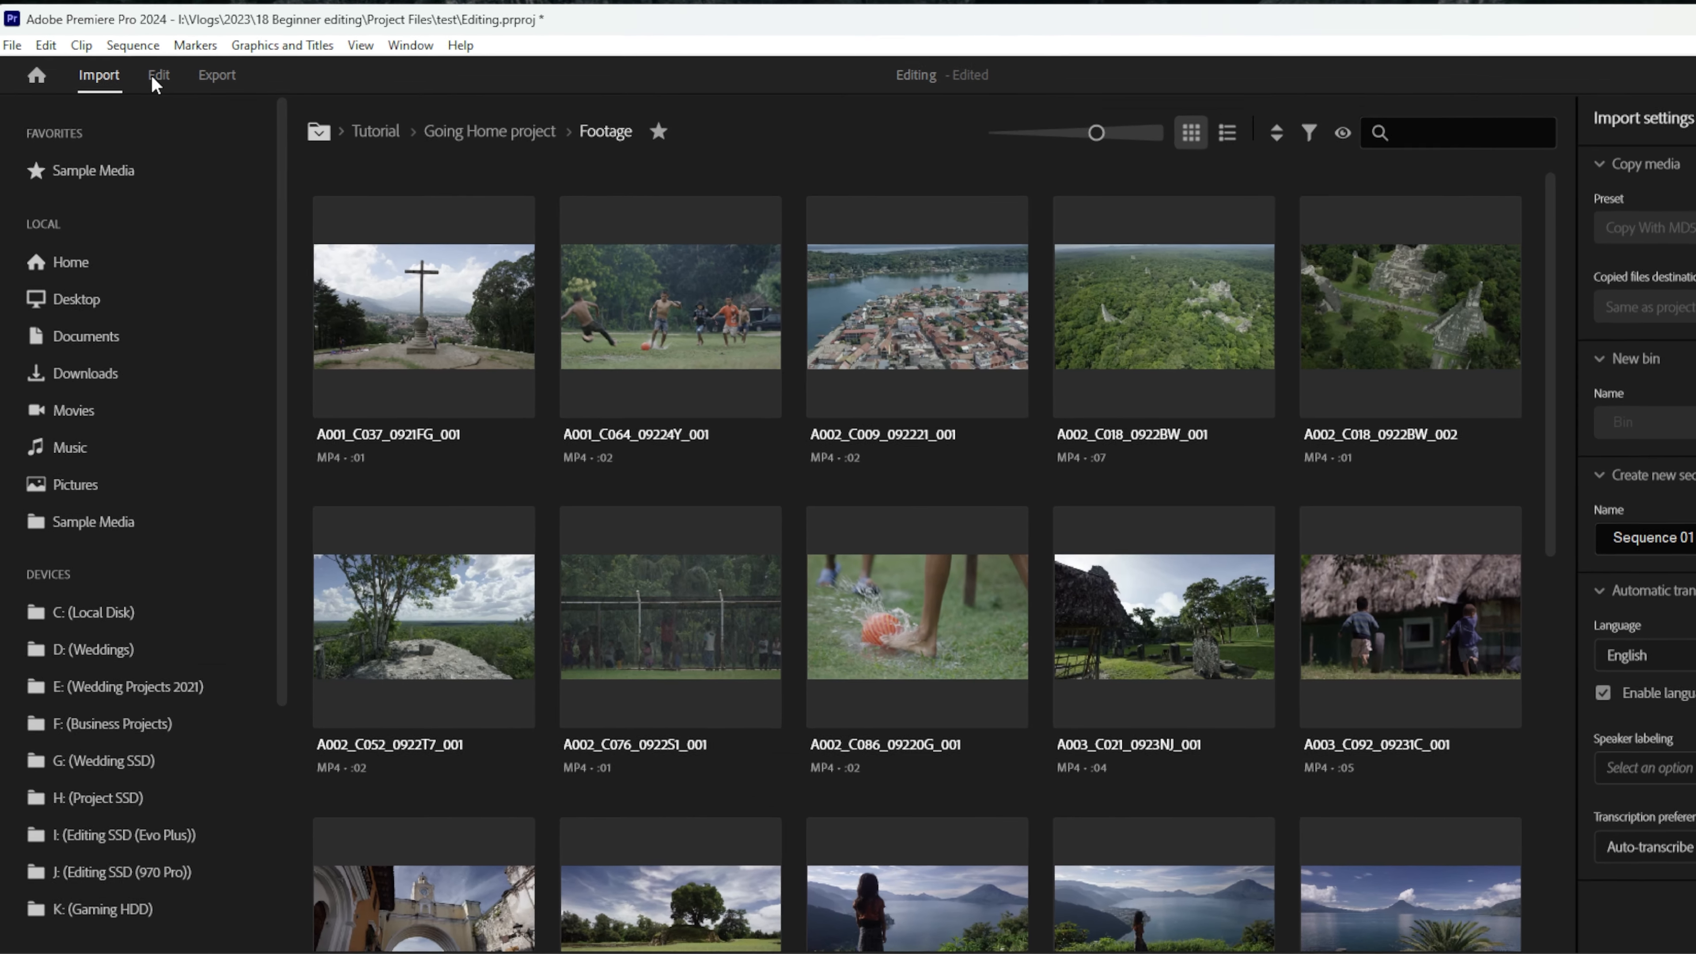
{"action": "left_click", "coordinate": [158, 75]}
{"action": "left_click", "coordinate": [208, 125]}
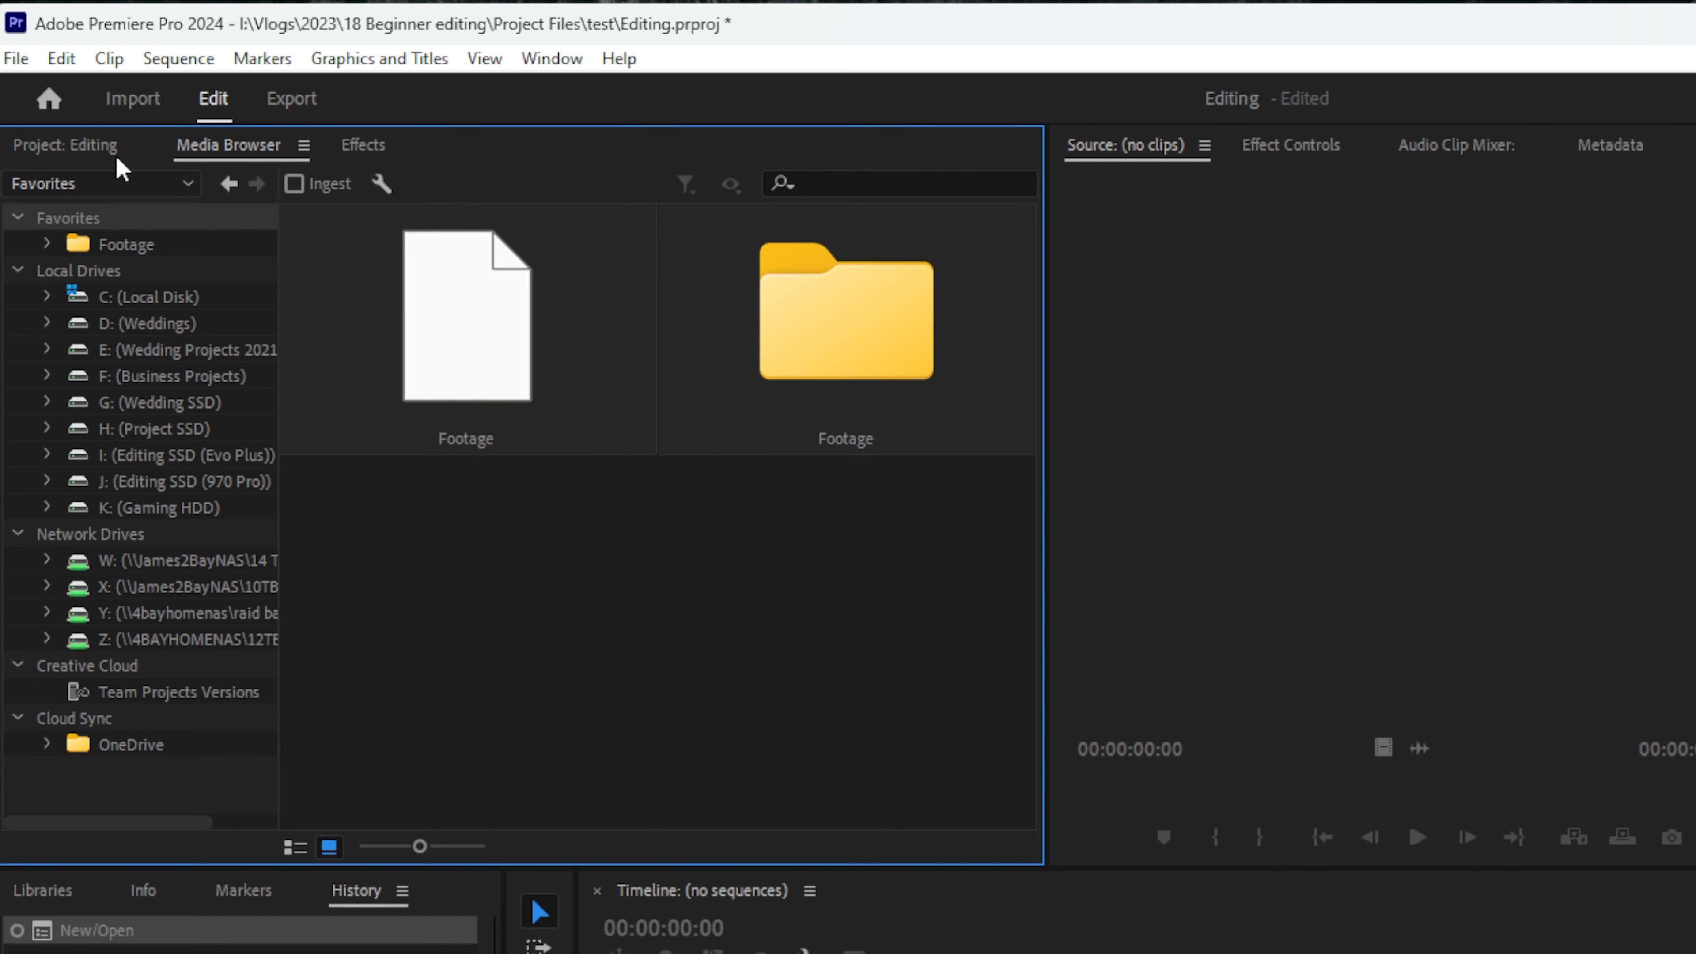
{"action": "left_click", "coordinate": [142, 115]}
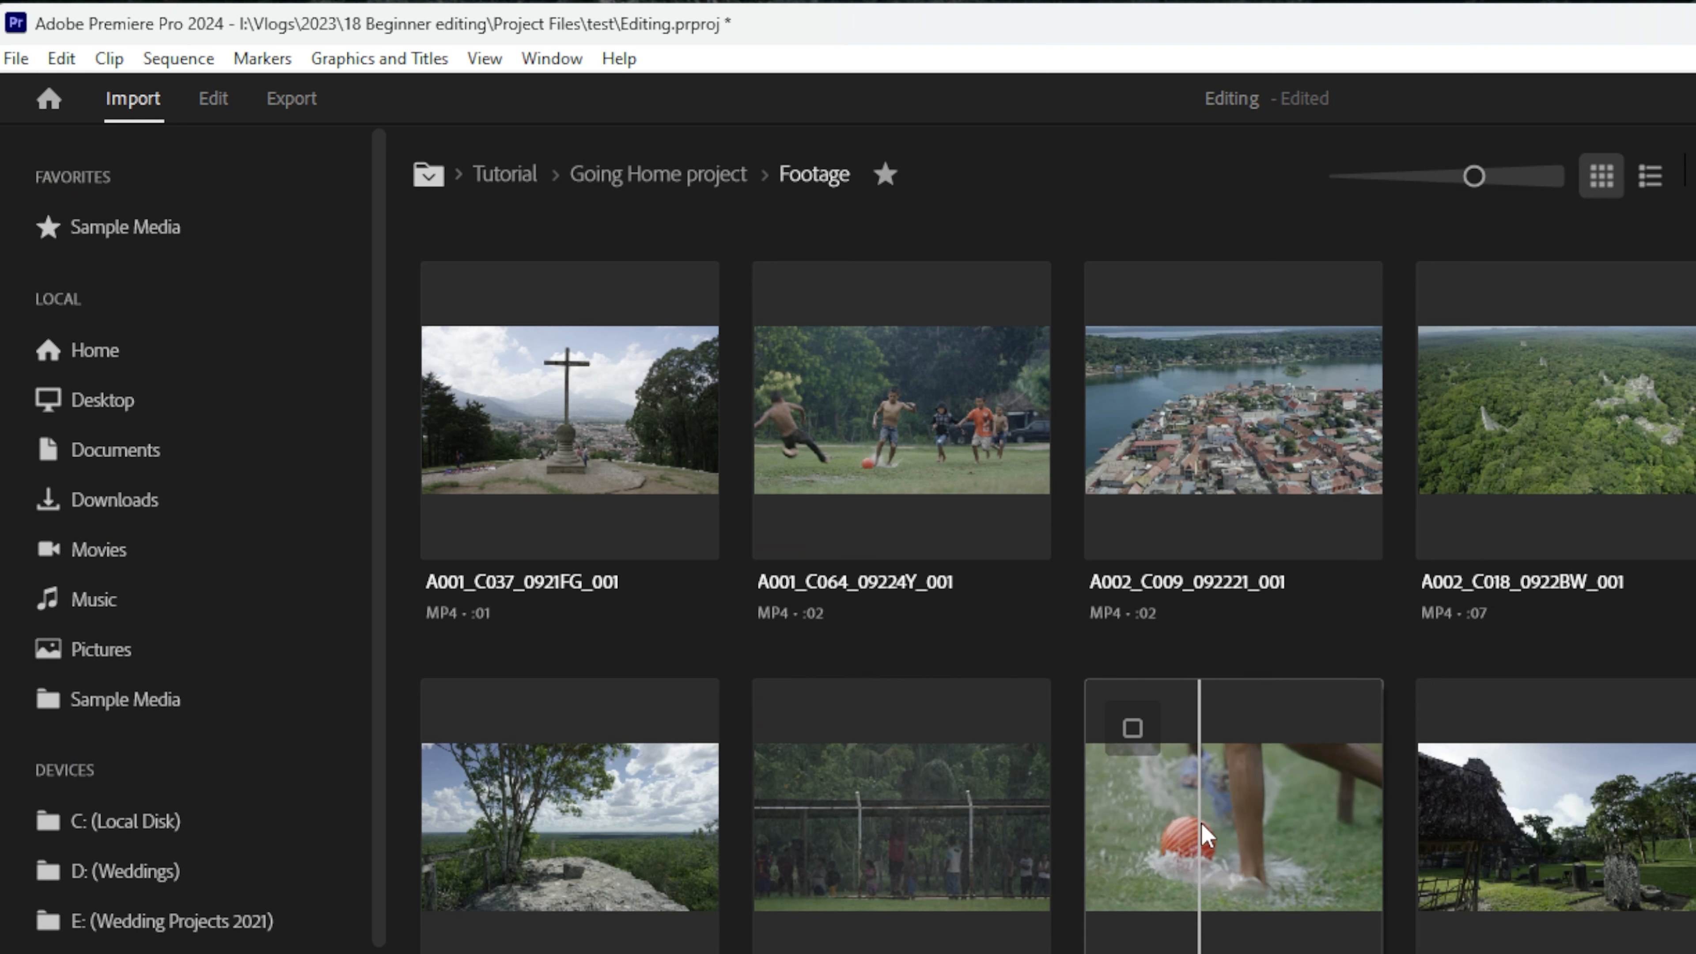
{"action": "left_click", "coordinate": [208, 102]}
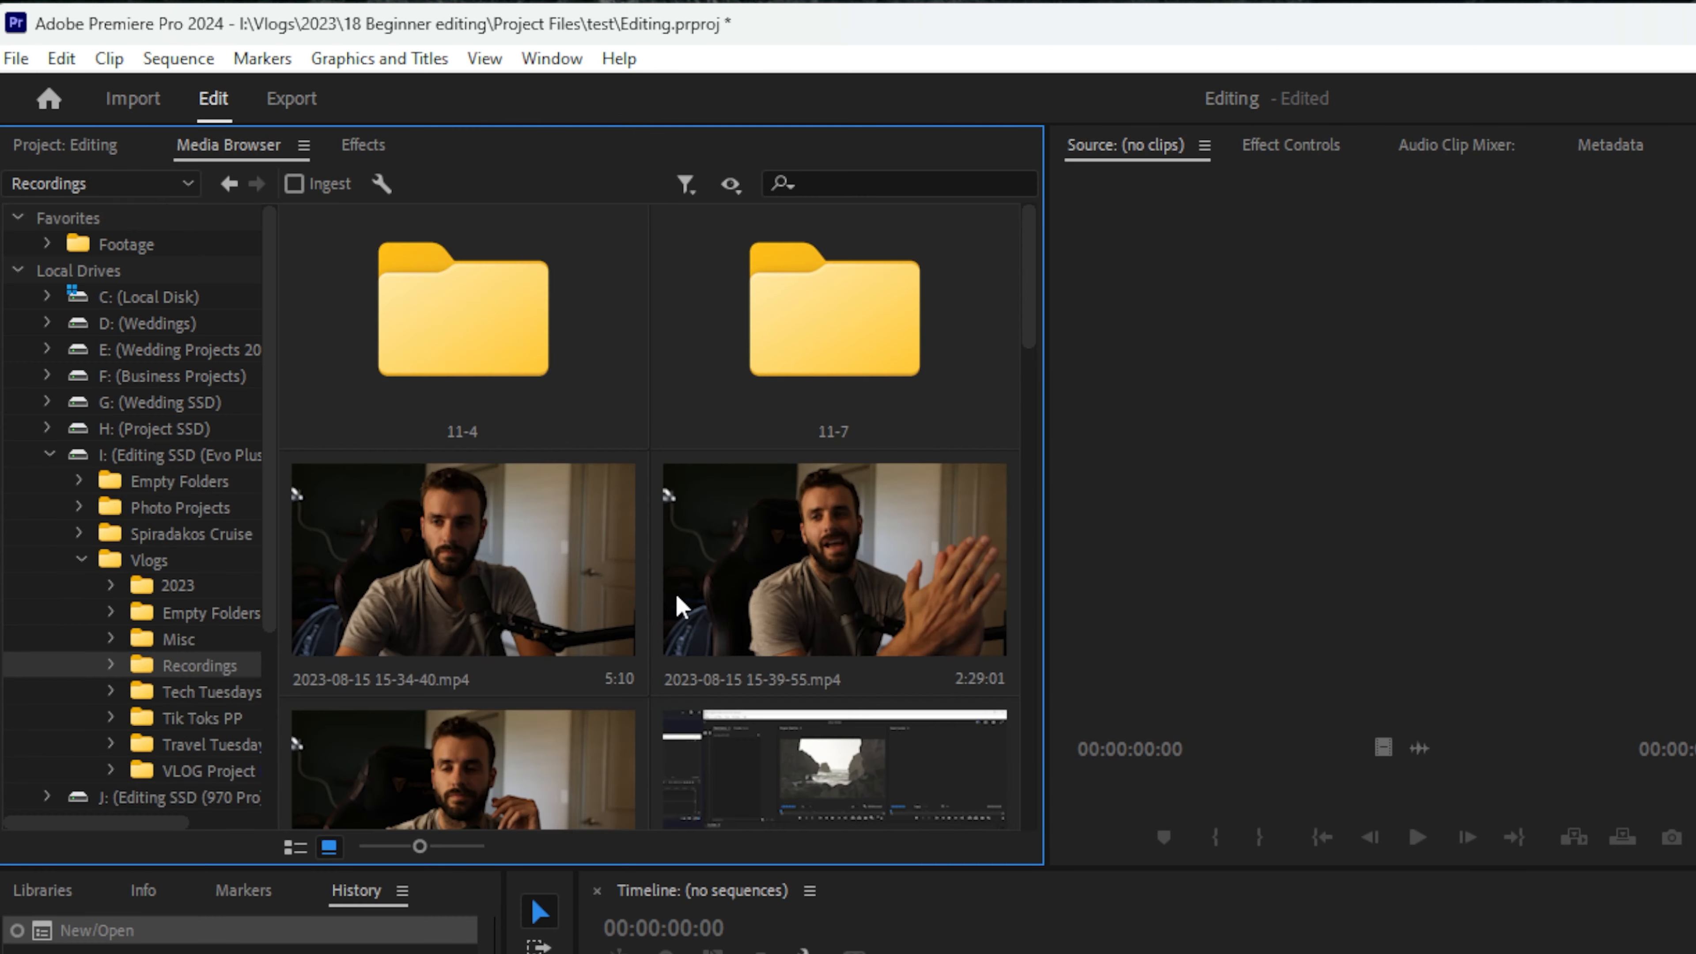
{"action": "scroll", "coordinate": [679, 600], "scroll_direction": "down", "scroll_amount": 15}
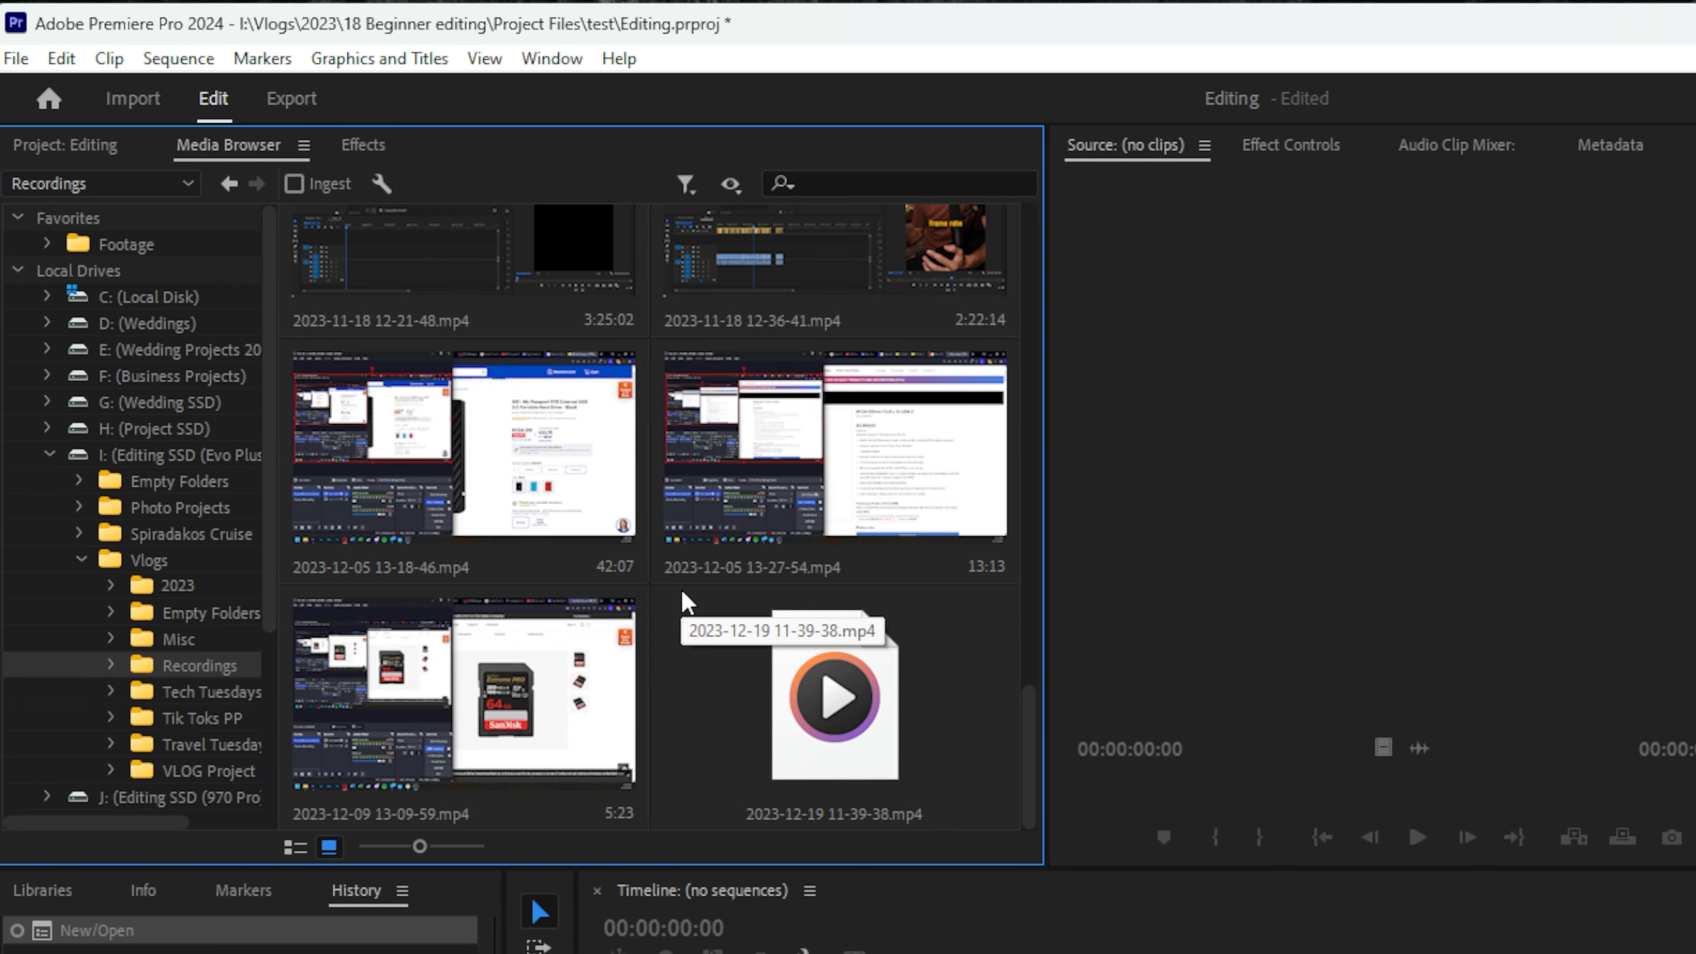
{"action": "scroll", "coordinate": [688, 601], "scroll_direction": "up", "scroll_amount": 15}
{"action": "scroll", "coordinate": [703, 601], "scroll_direction": "down", "scroll_amount": 15}
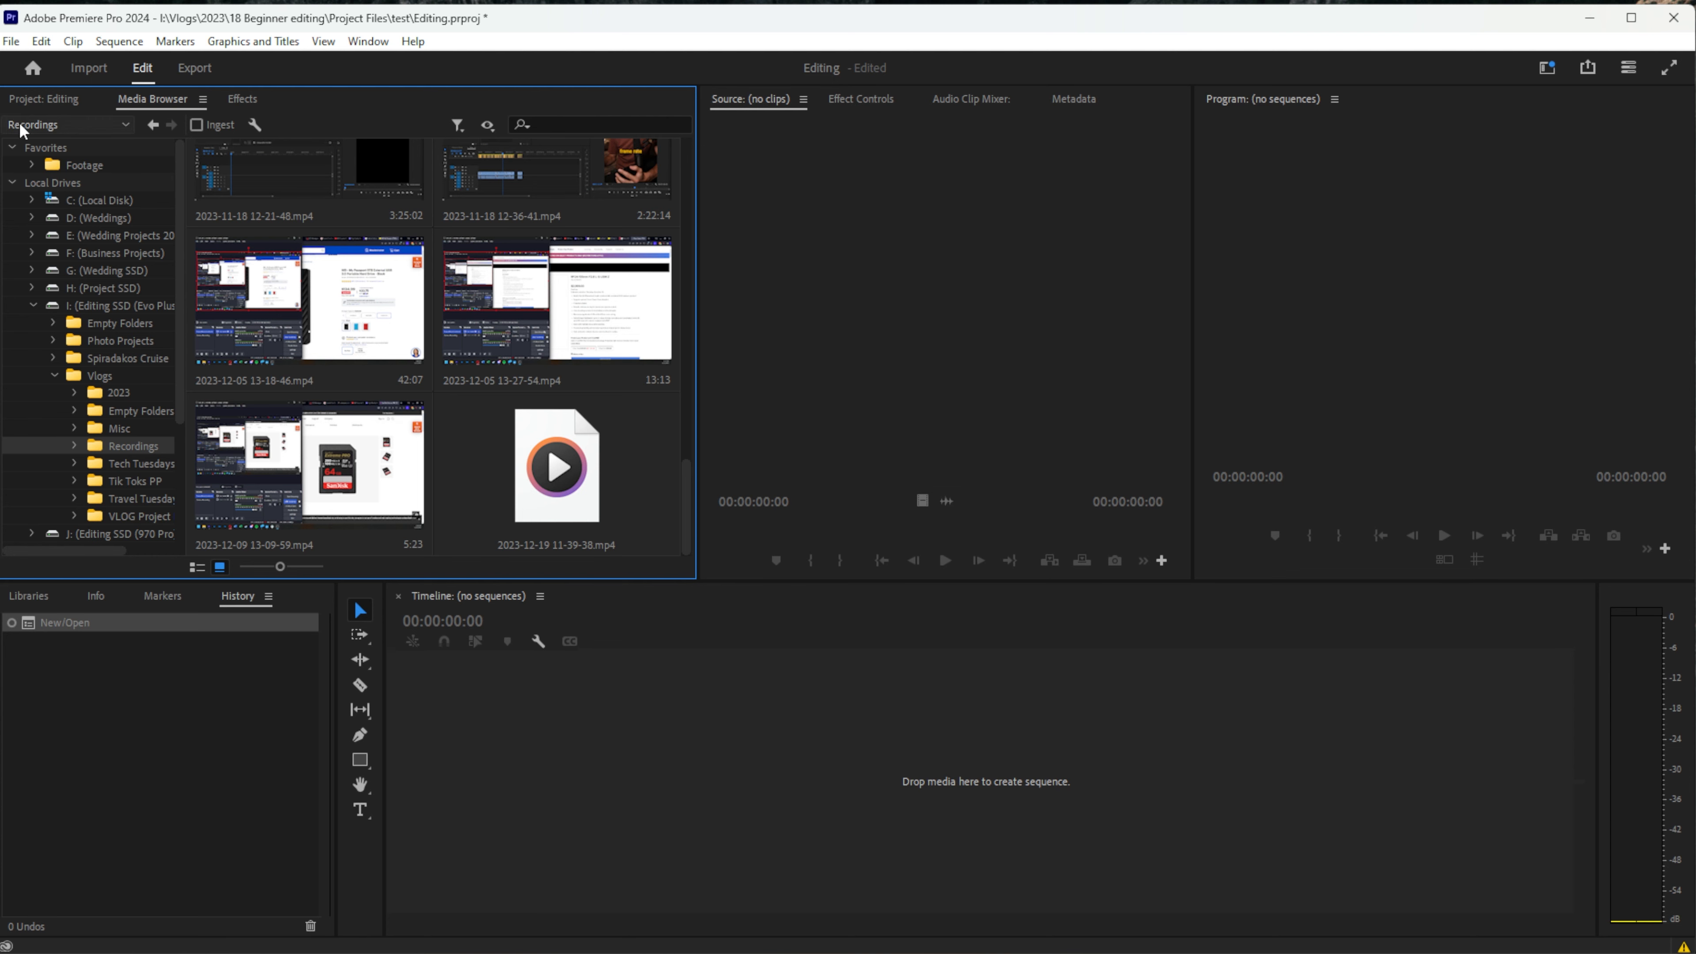
Step: Check the contents of the 11-7 folder inside Recordings in File Explorer and import the whole folder into the project
{"action": "left_click", "coordinate": [50, 100]}
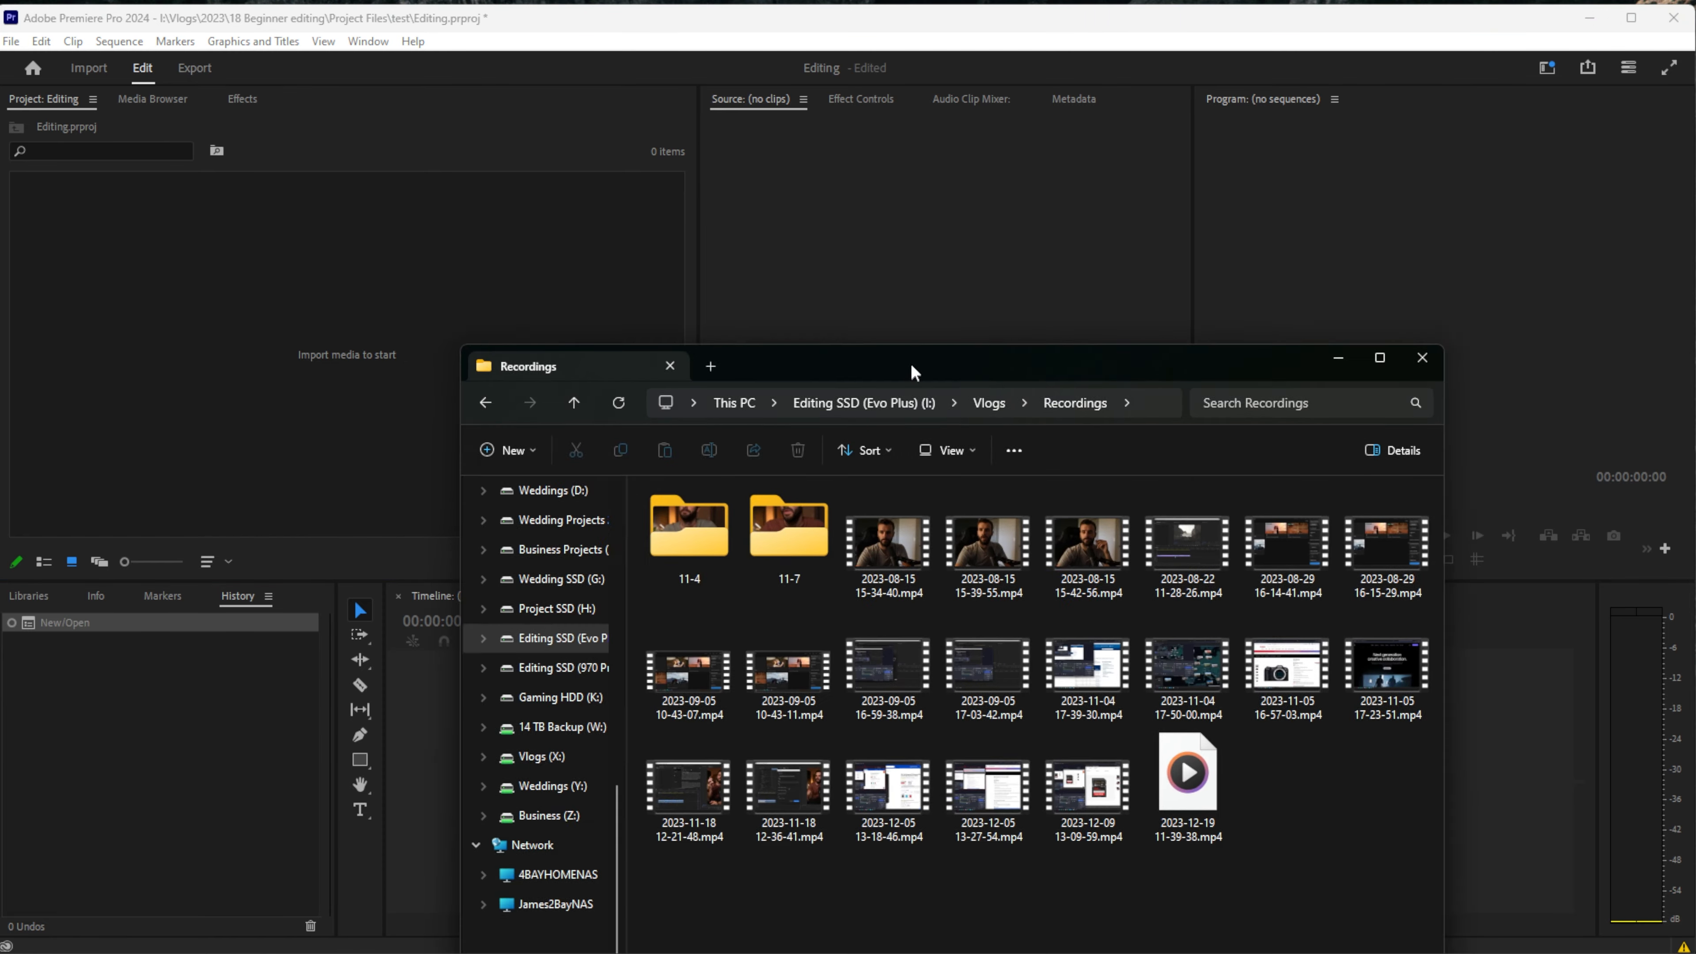
{"action": "left_click_drag", "start_coordinate": [910, 362], "coordinate": [851, 158]}
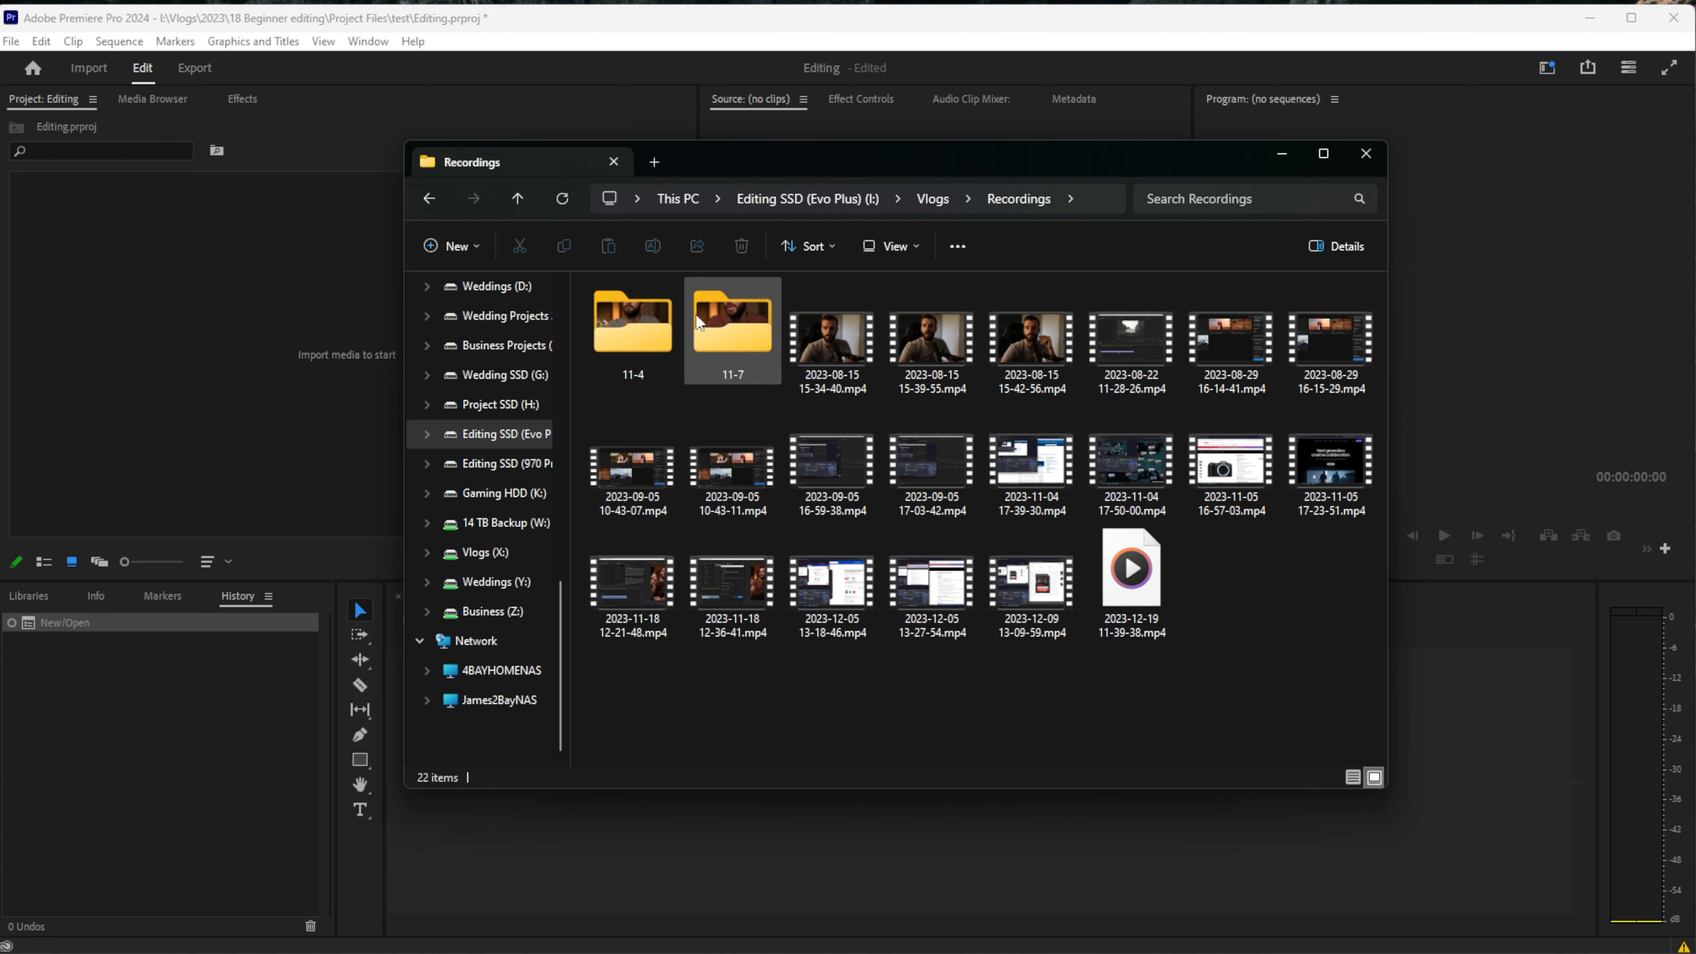
{"action": "double_click", "coordinate": [738, 337]}
{"action": "scroll", "coordinate": [957, 446], "scroll_direction": "down", "scroll_amount": 3}
{"action": "scroll", "coordinate": [1036, 520], "scroll_direction": "up", "scroll_amount": 3}
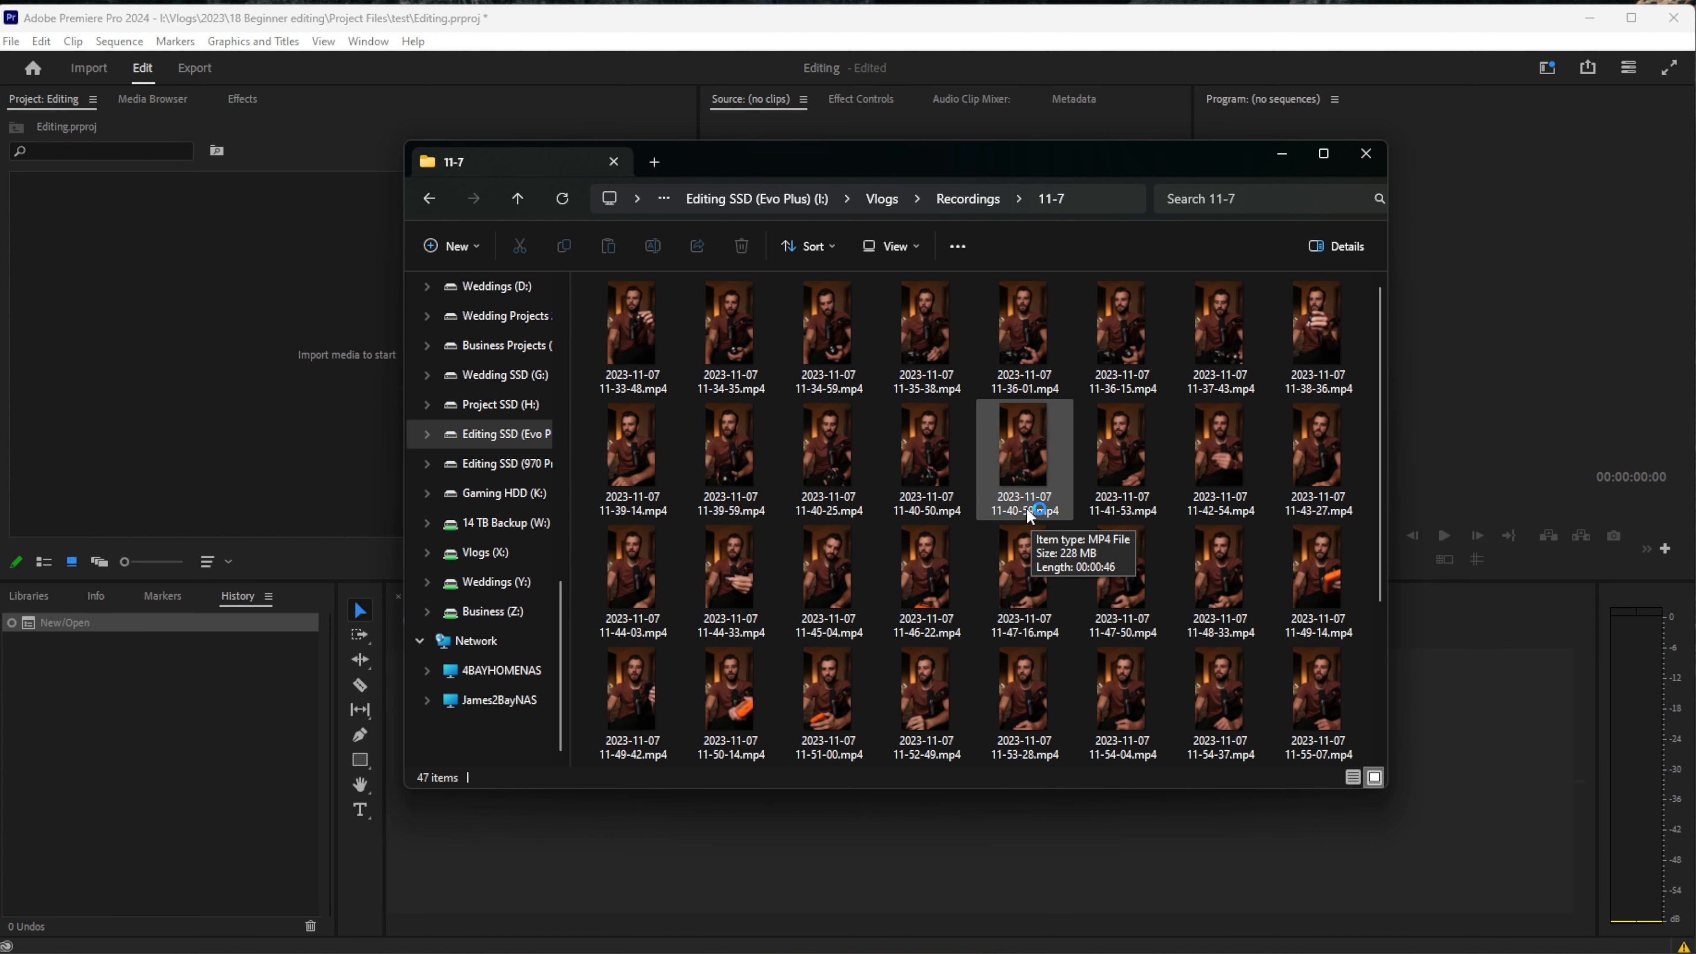
{"action": "key", "text": "alt+Left"}
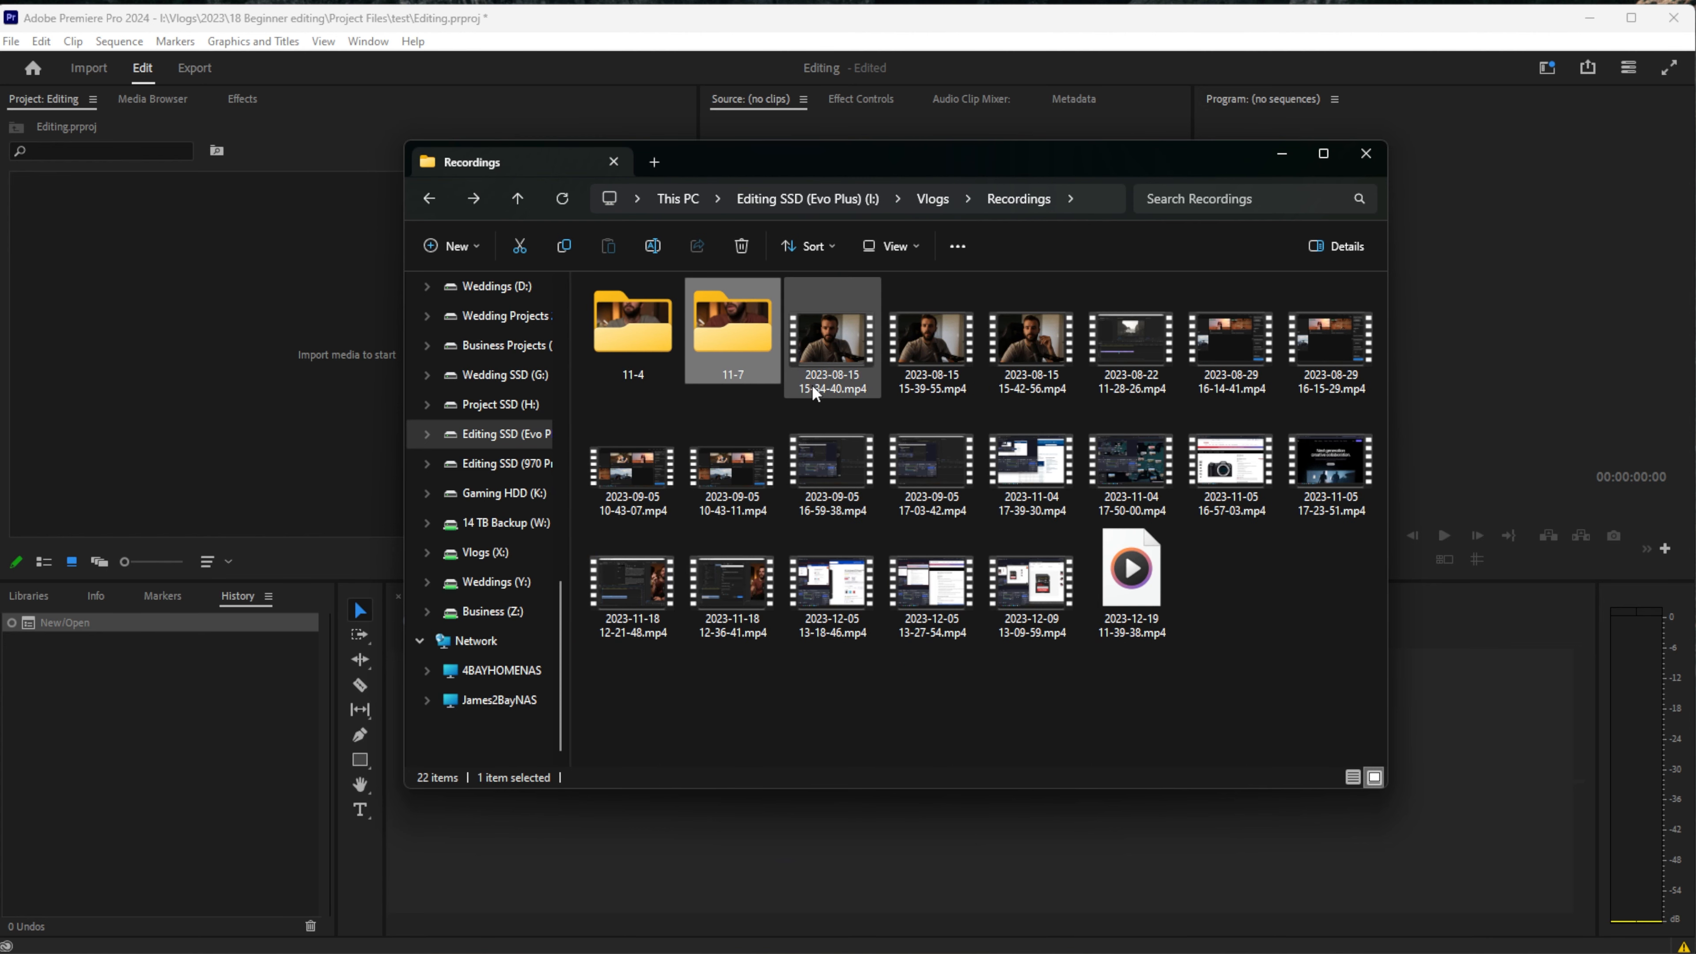
{"action": "left_click_drag", "start_coordinate": [747, 351], "coordinate": [146, 256]}
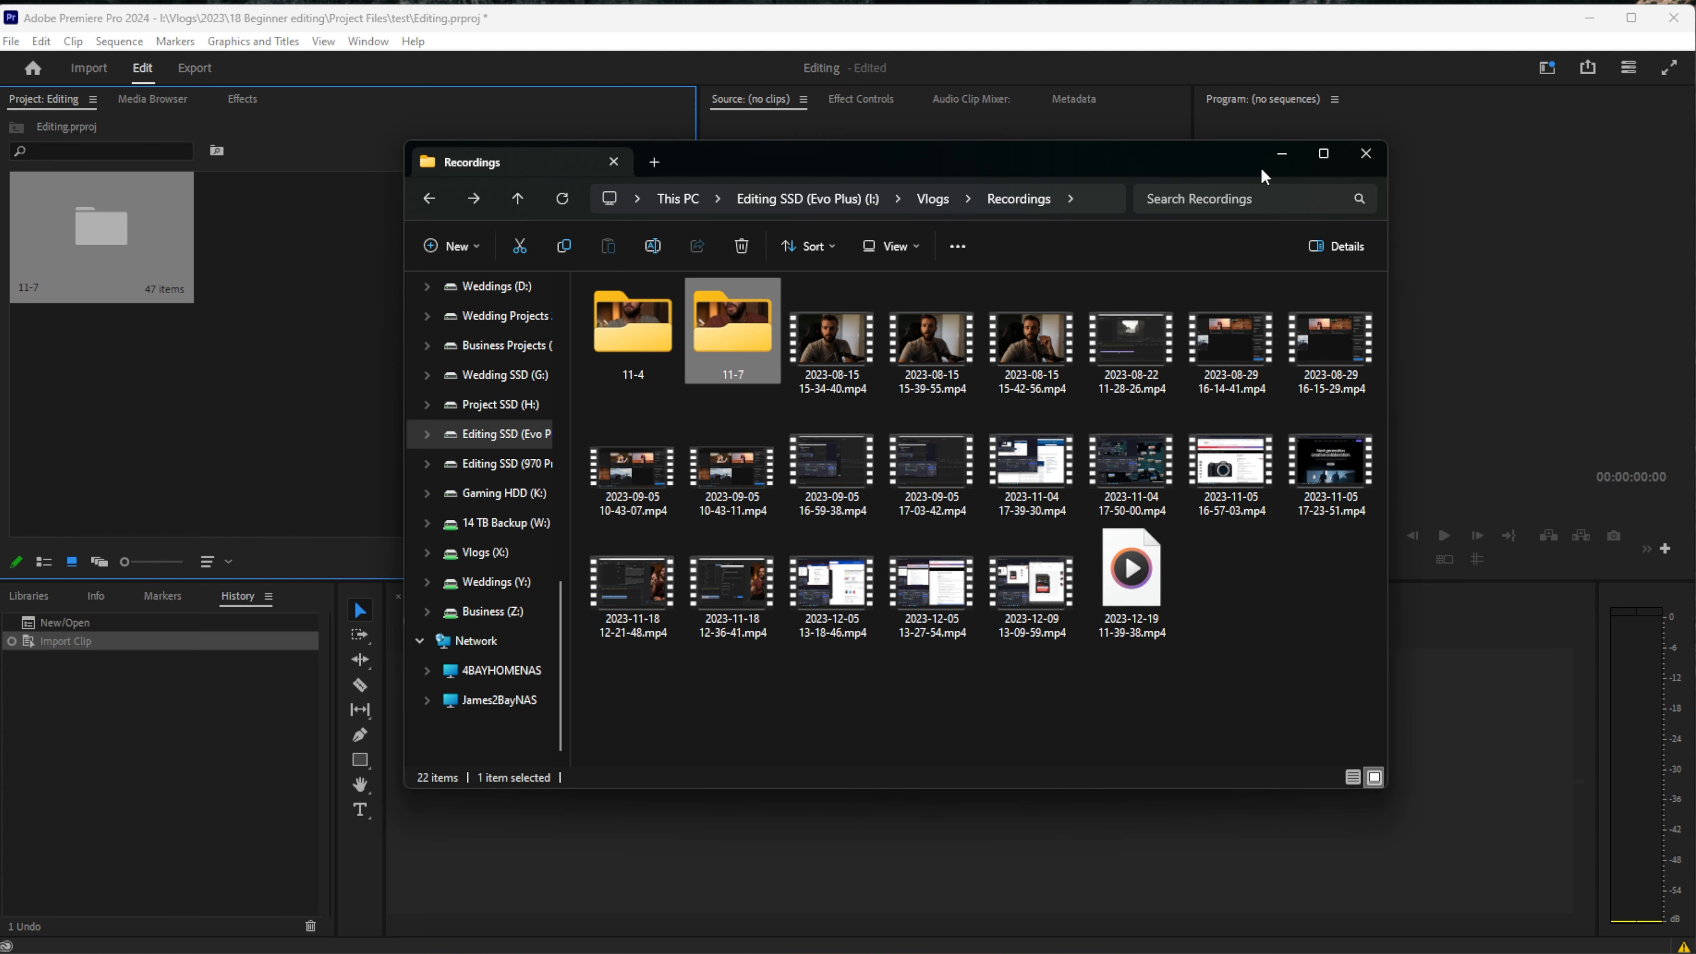
{"action": "left_click", "coordinate": [1275, 160]}
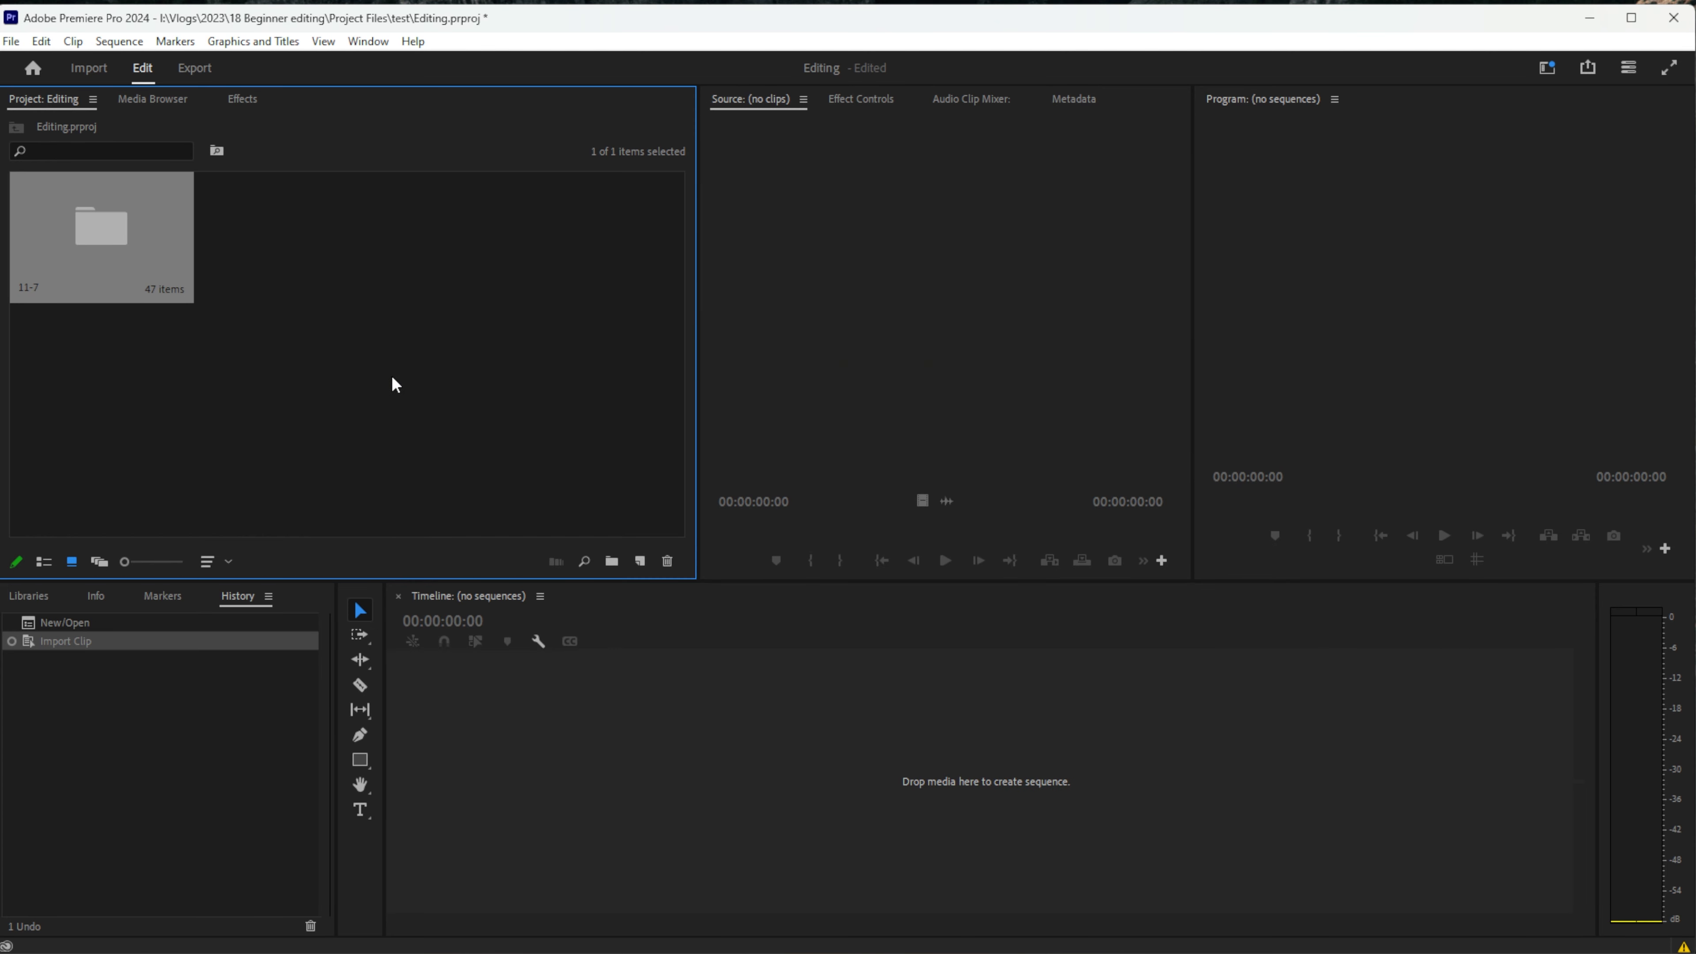
Step: Open the imported 11-7 bin and look through its clips
{"action": "double_click", "coordinate": [127, 226]}
{"action": "scroll", "coordinate": [233, 368], "scroll_direction": "down", "scroll_amount": 10}
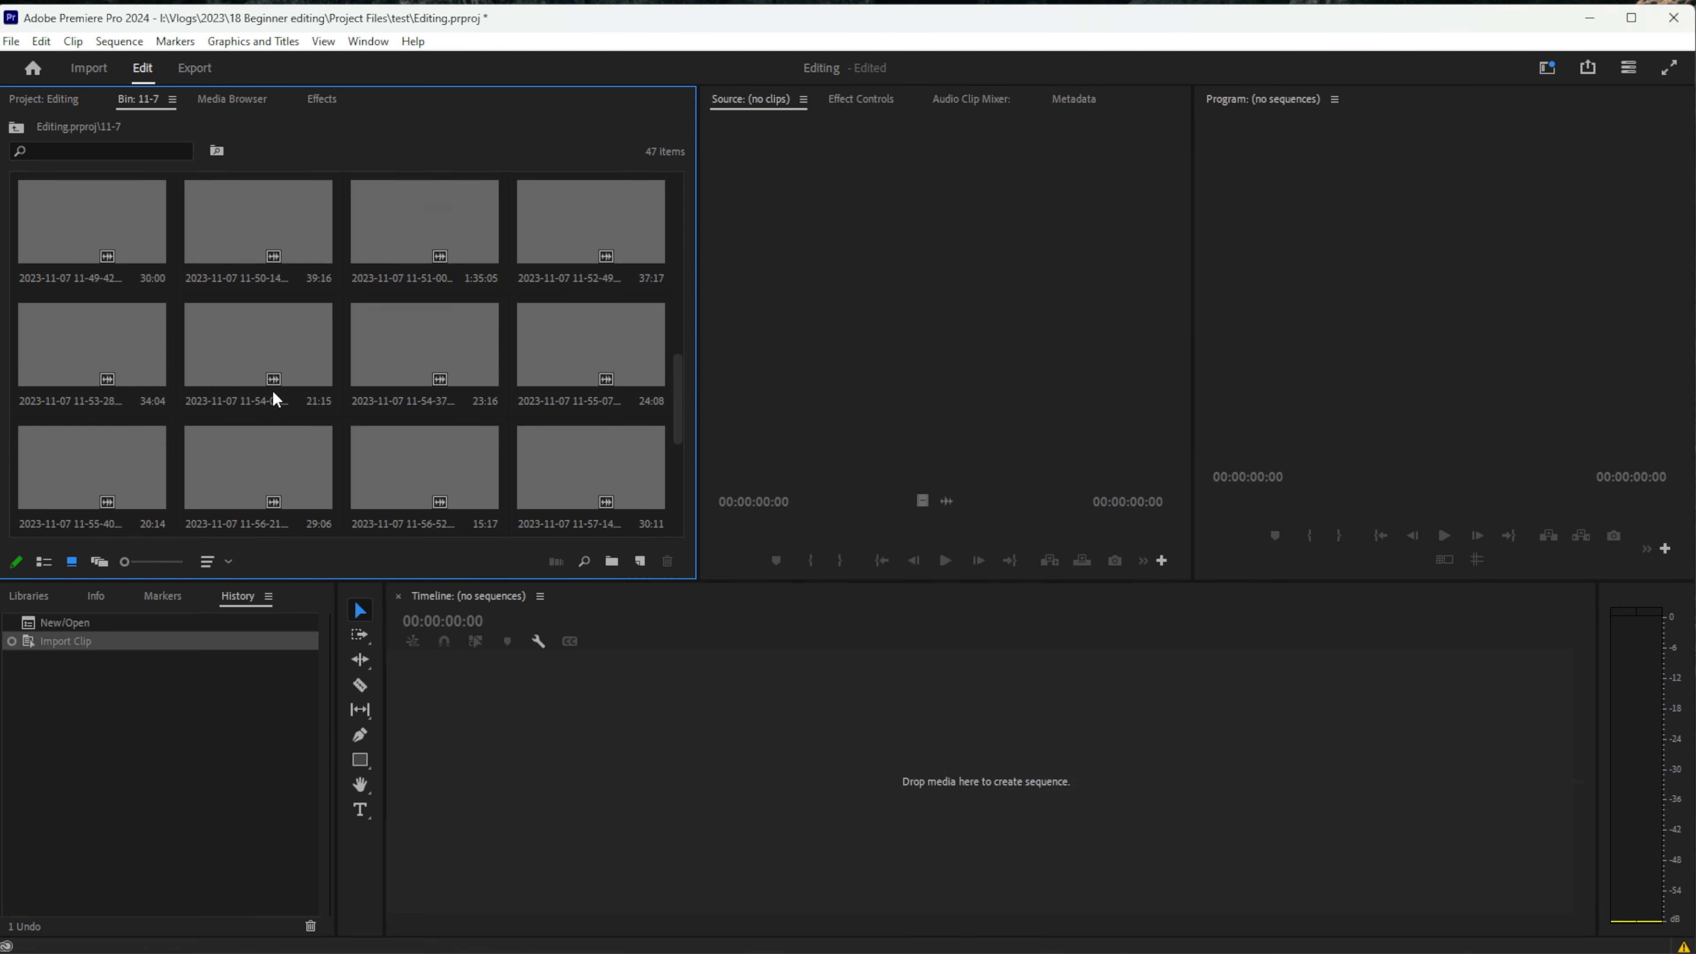
{"action": "scroll", "coordinate": [279, 404], "scroll_direction": "up", "scroll_amount": 10}
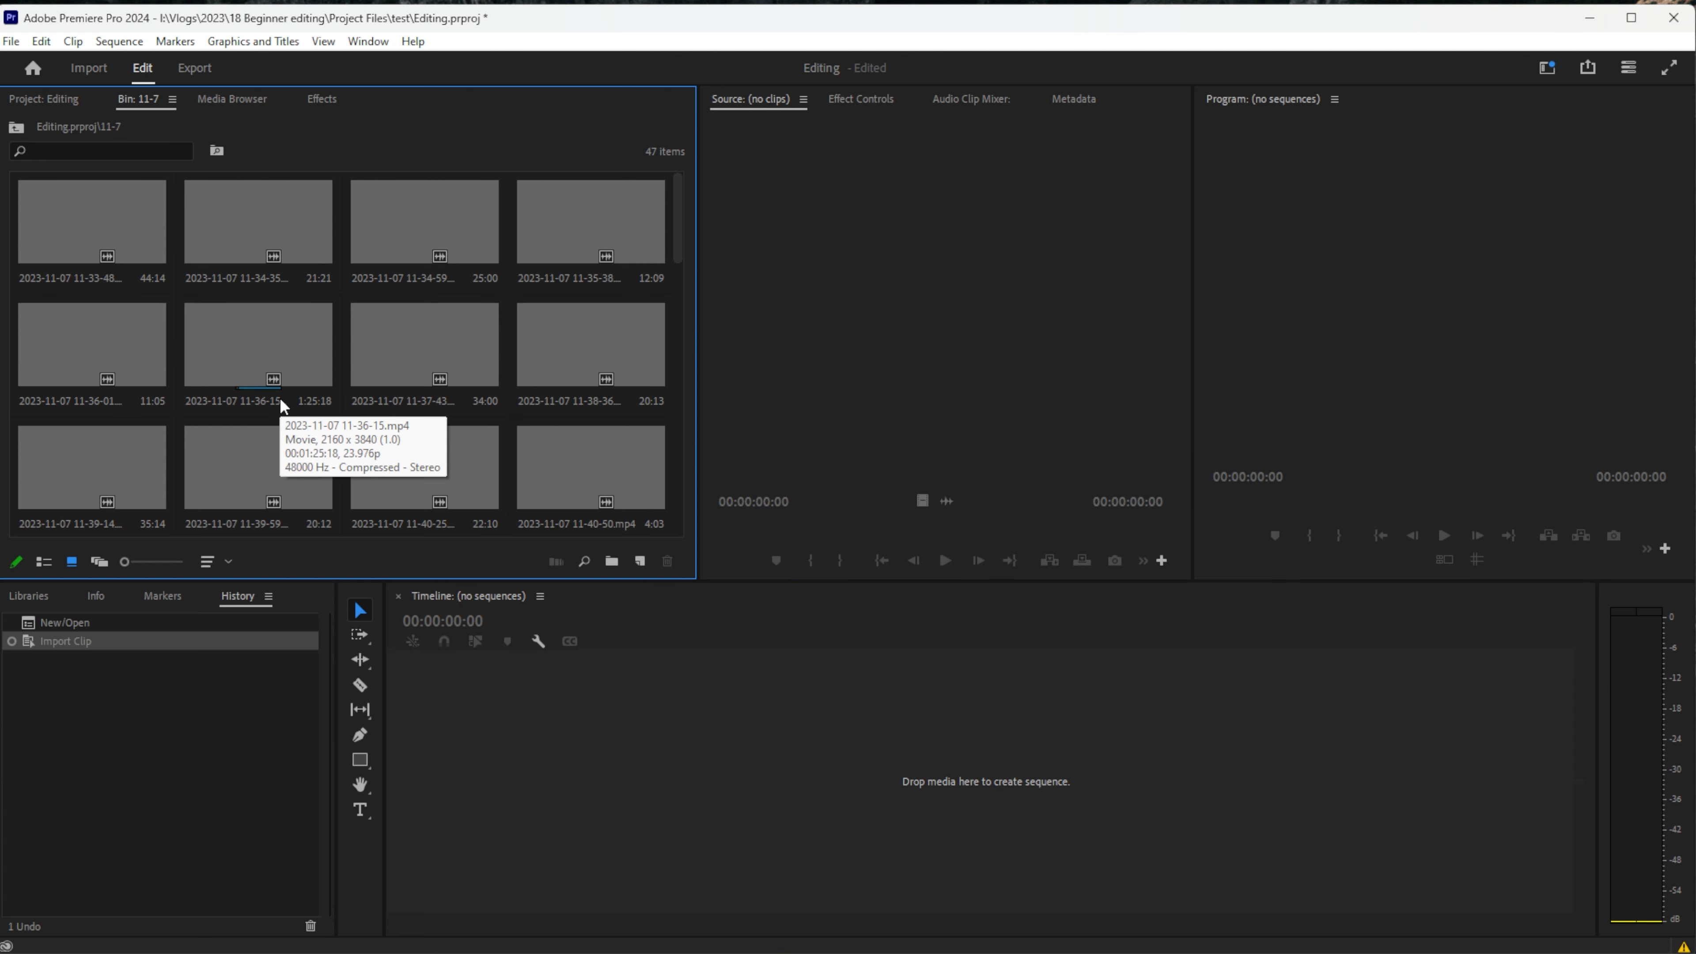
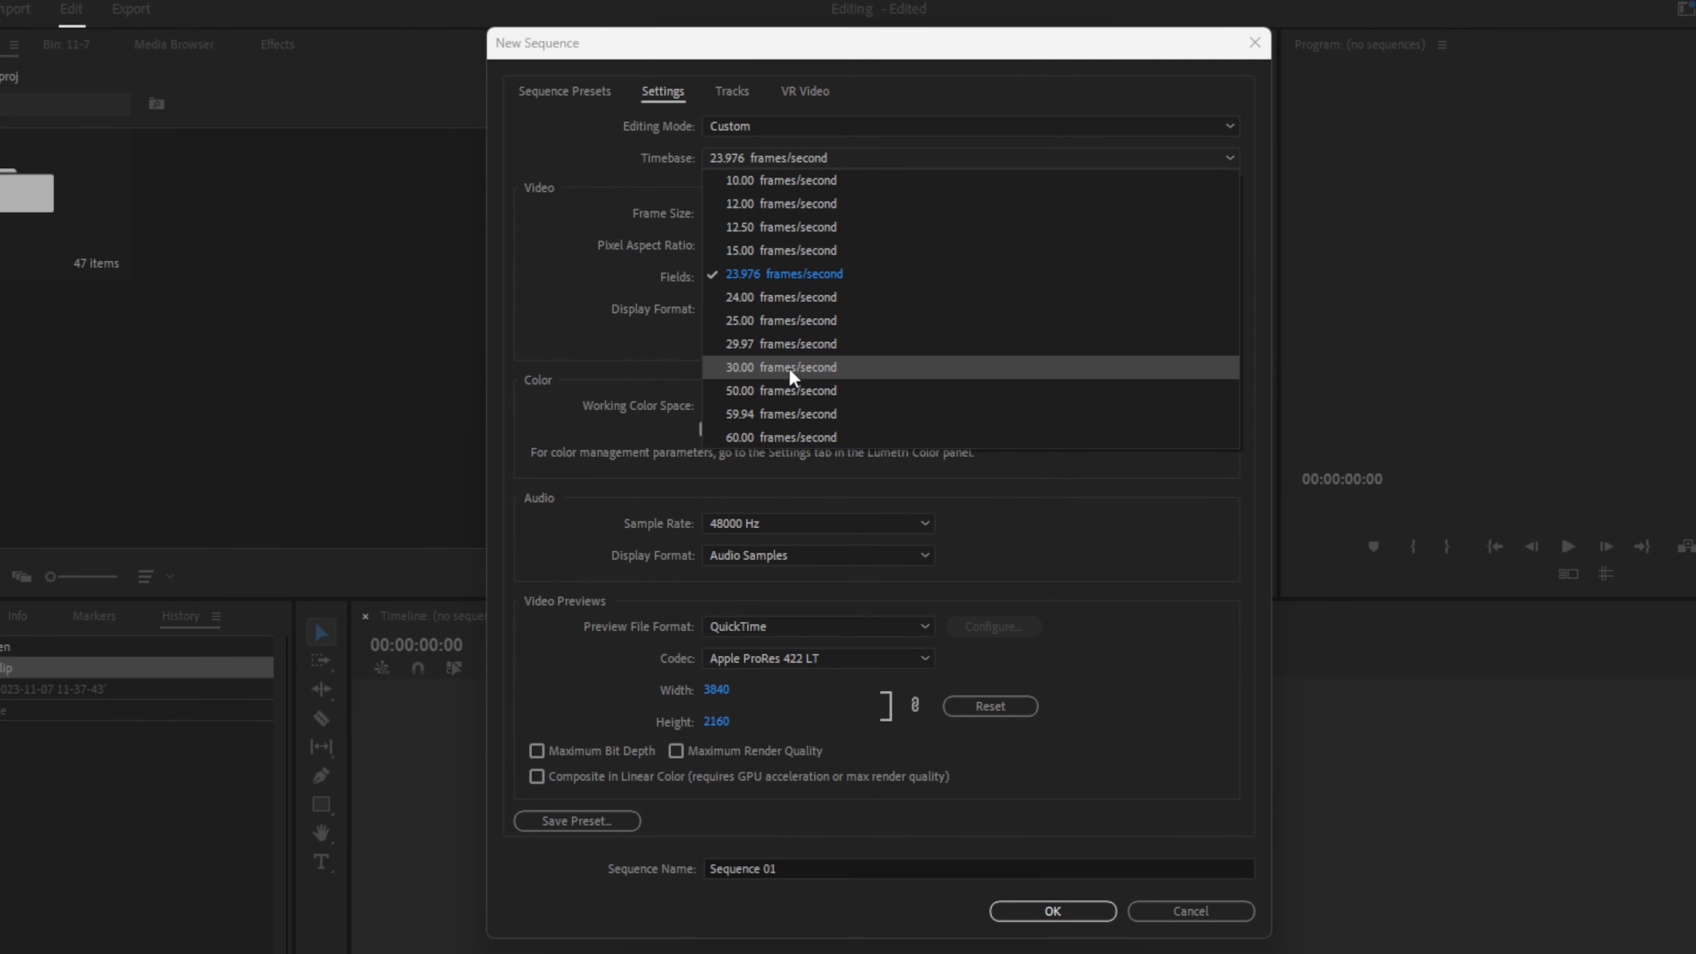
Step: Keep the new sequence's timebase at 23.976 frames/second, name the sequence Test, and create it
{"action": "key", "text": "Escape"}
{"action": "key", "text": "Tab"}
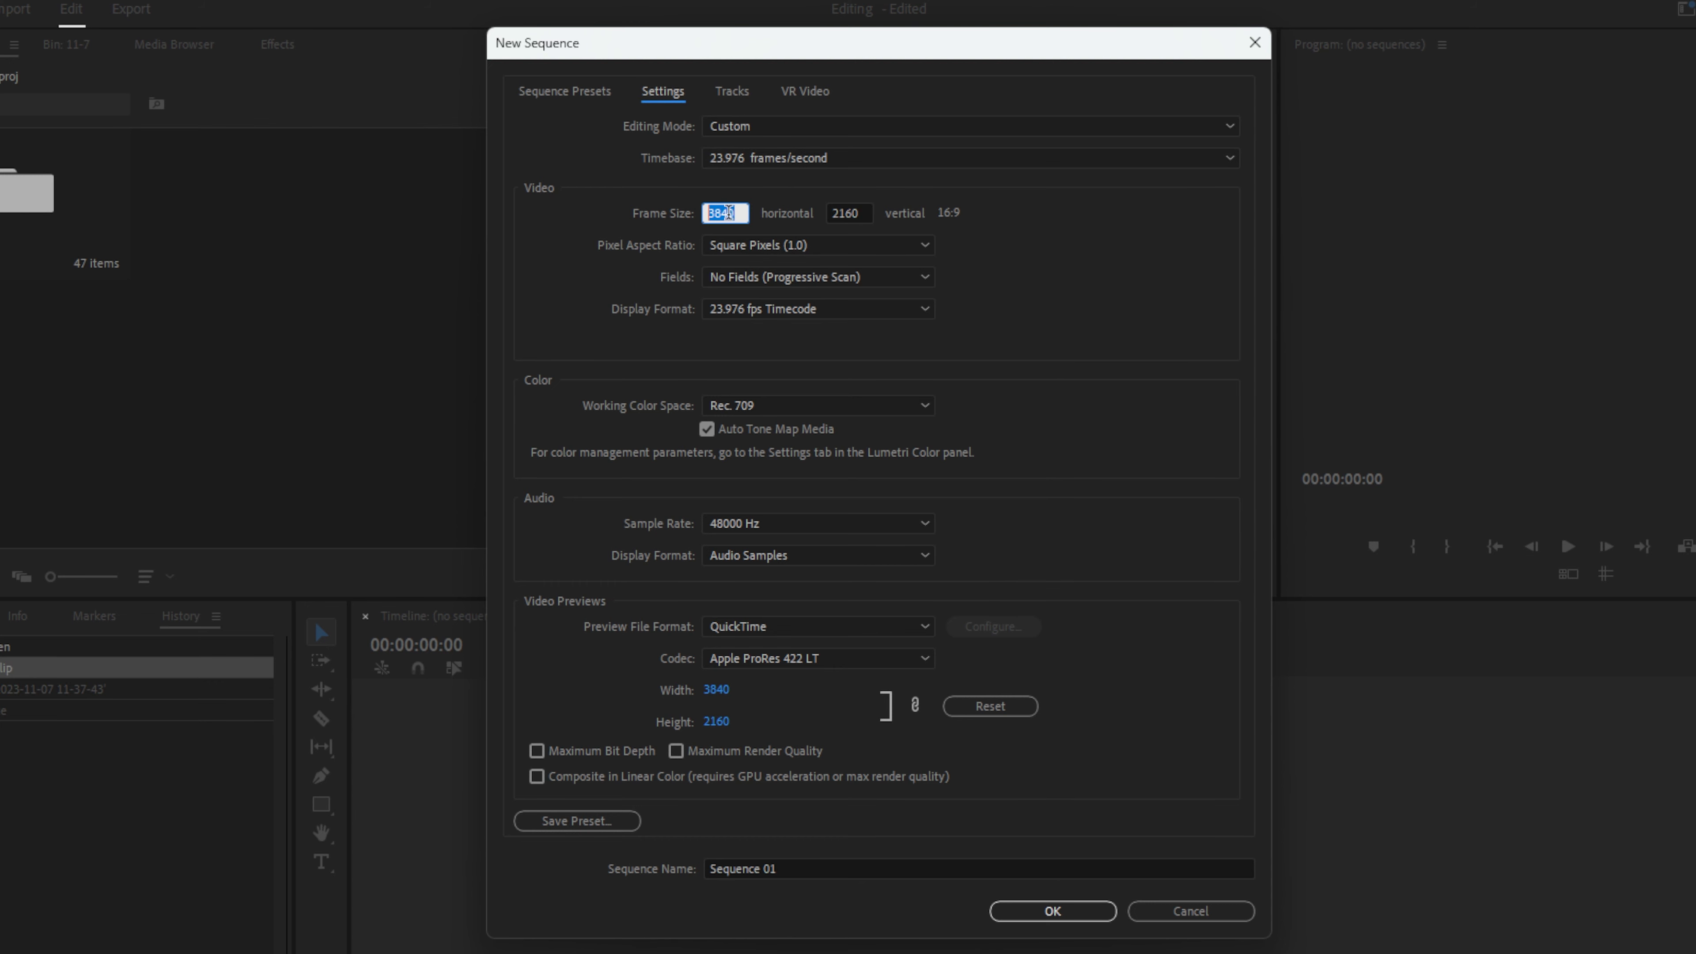
{"action": "left_click", "coordinate": [698, 865]}
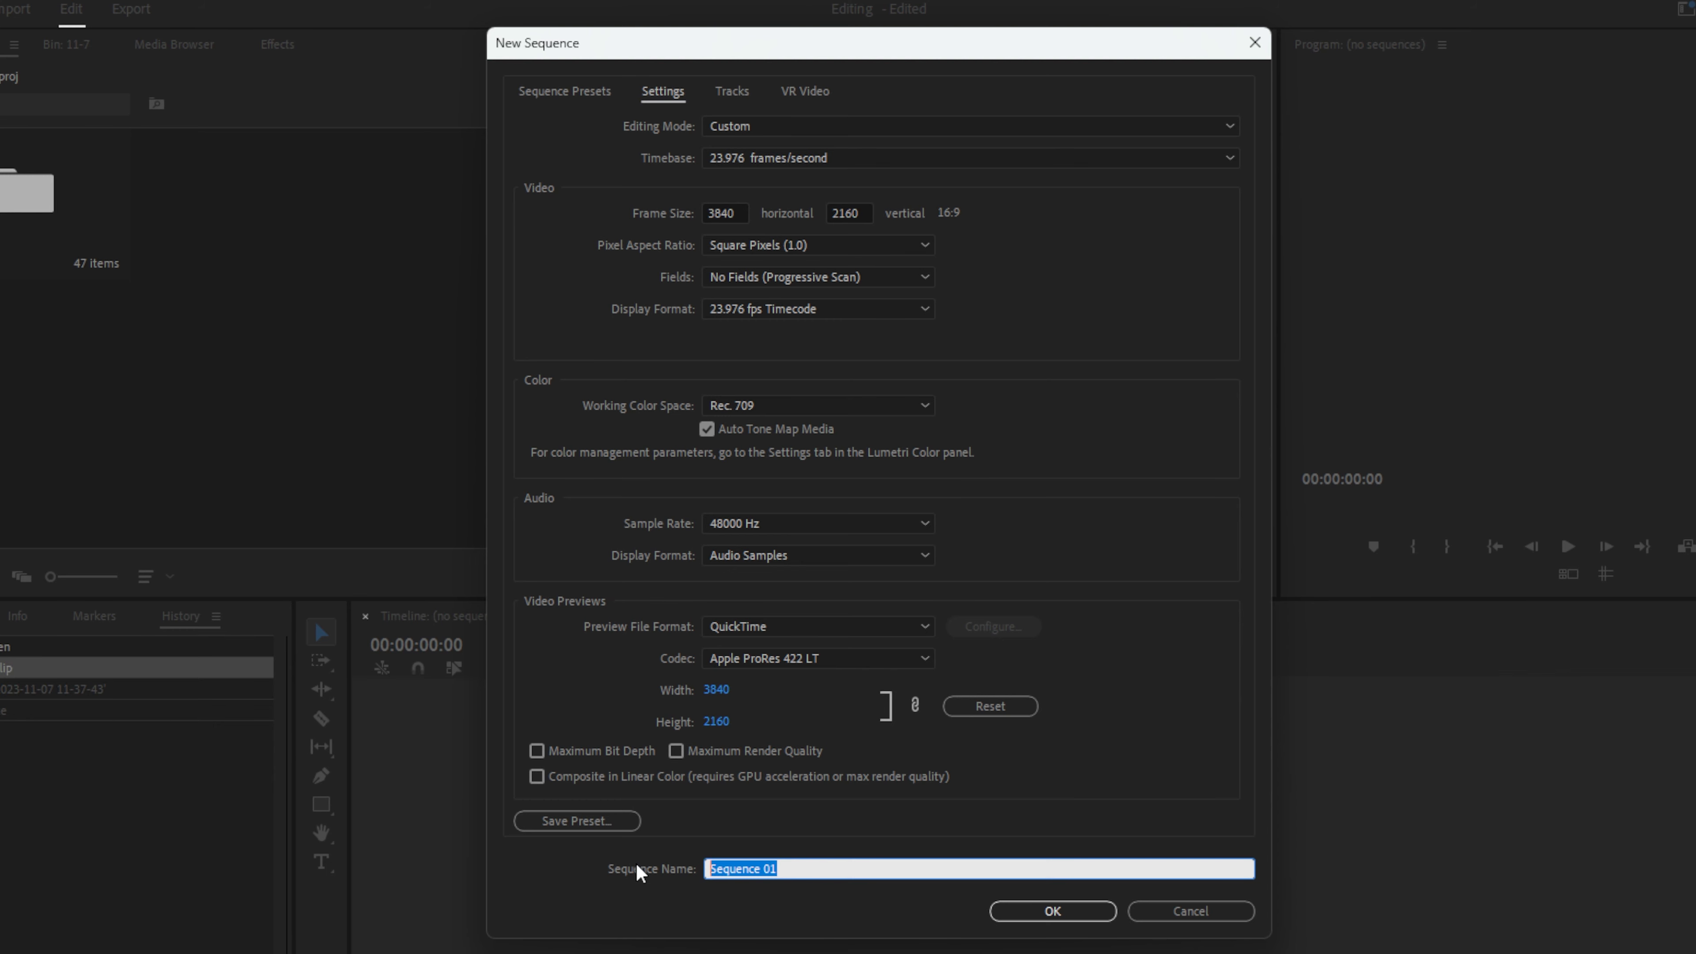
{"action": "type", "text": "Test"}
{"action": "left_click", "coordinate": [1031, 912]}
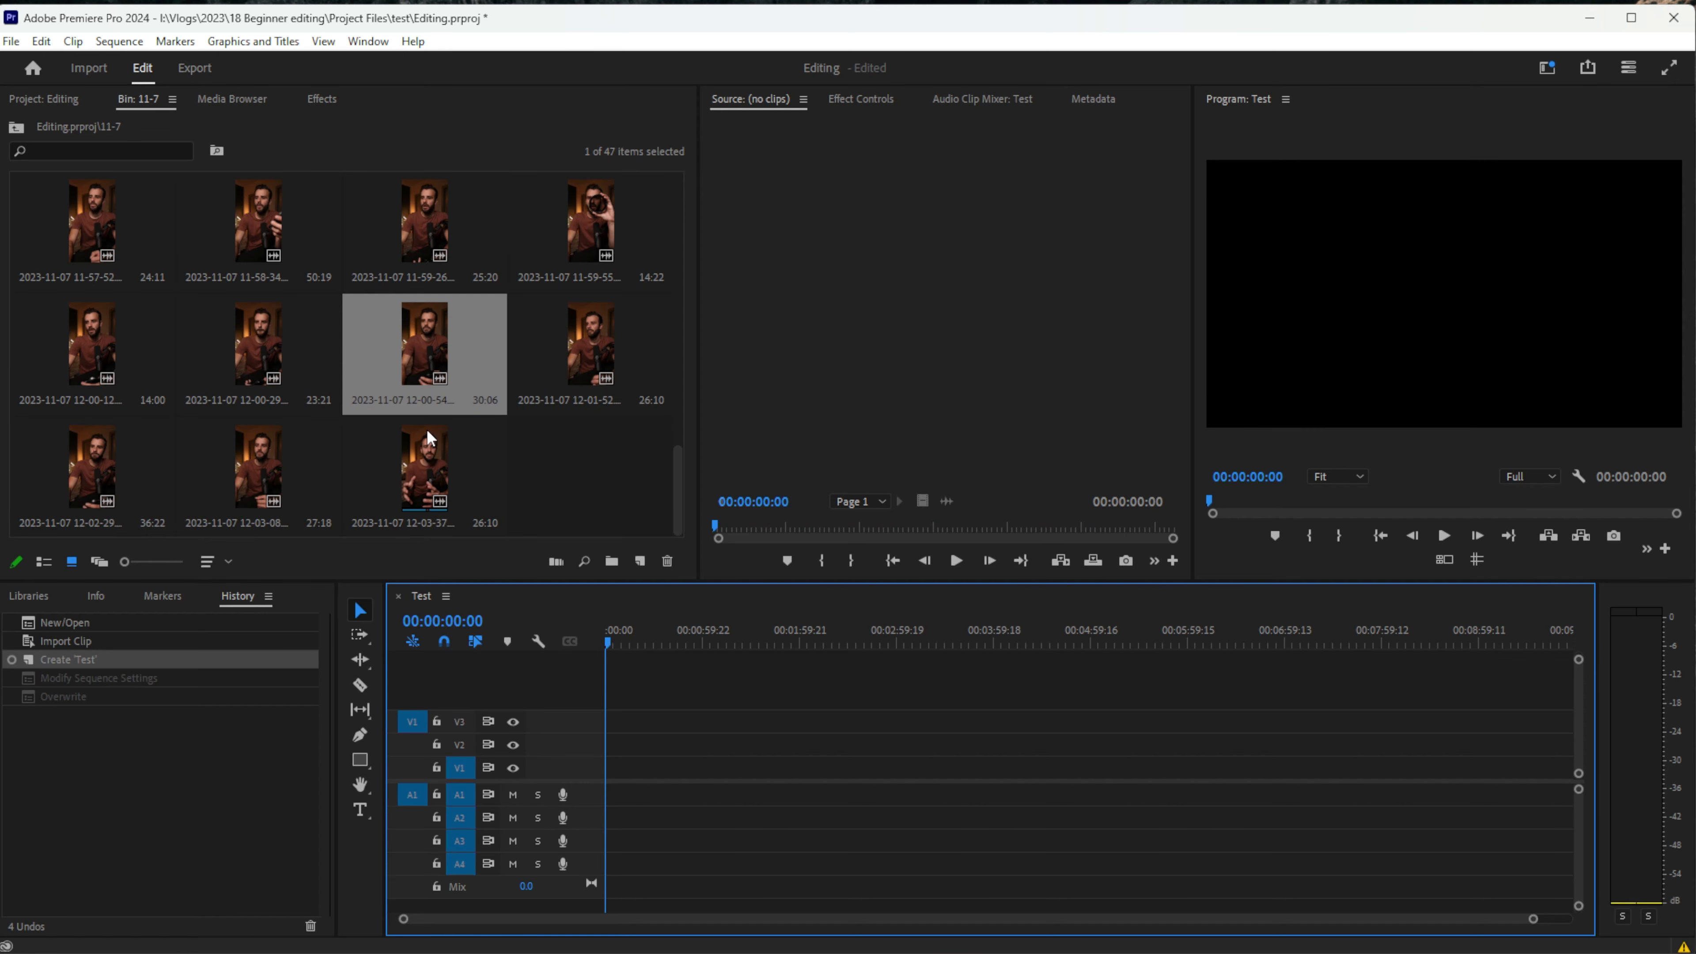
{"action": "left_click_drag", "start_coordinate": [406, 367], "coordinate": [599, 783]}
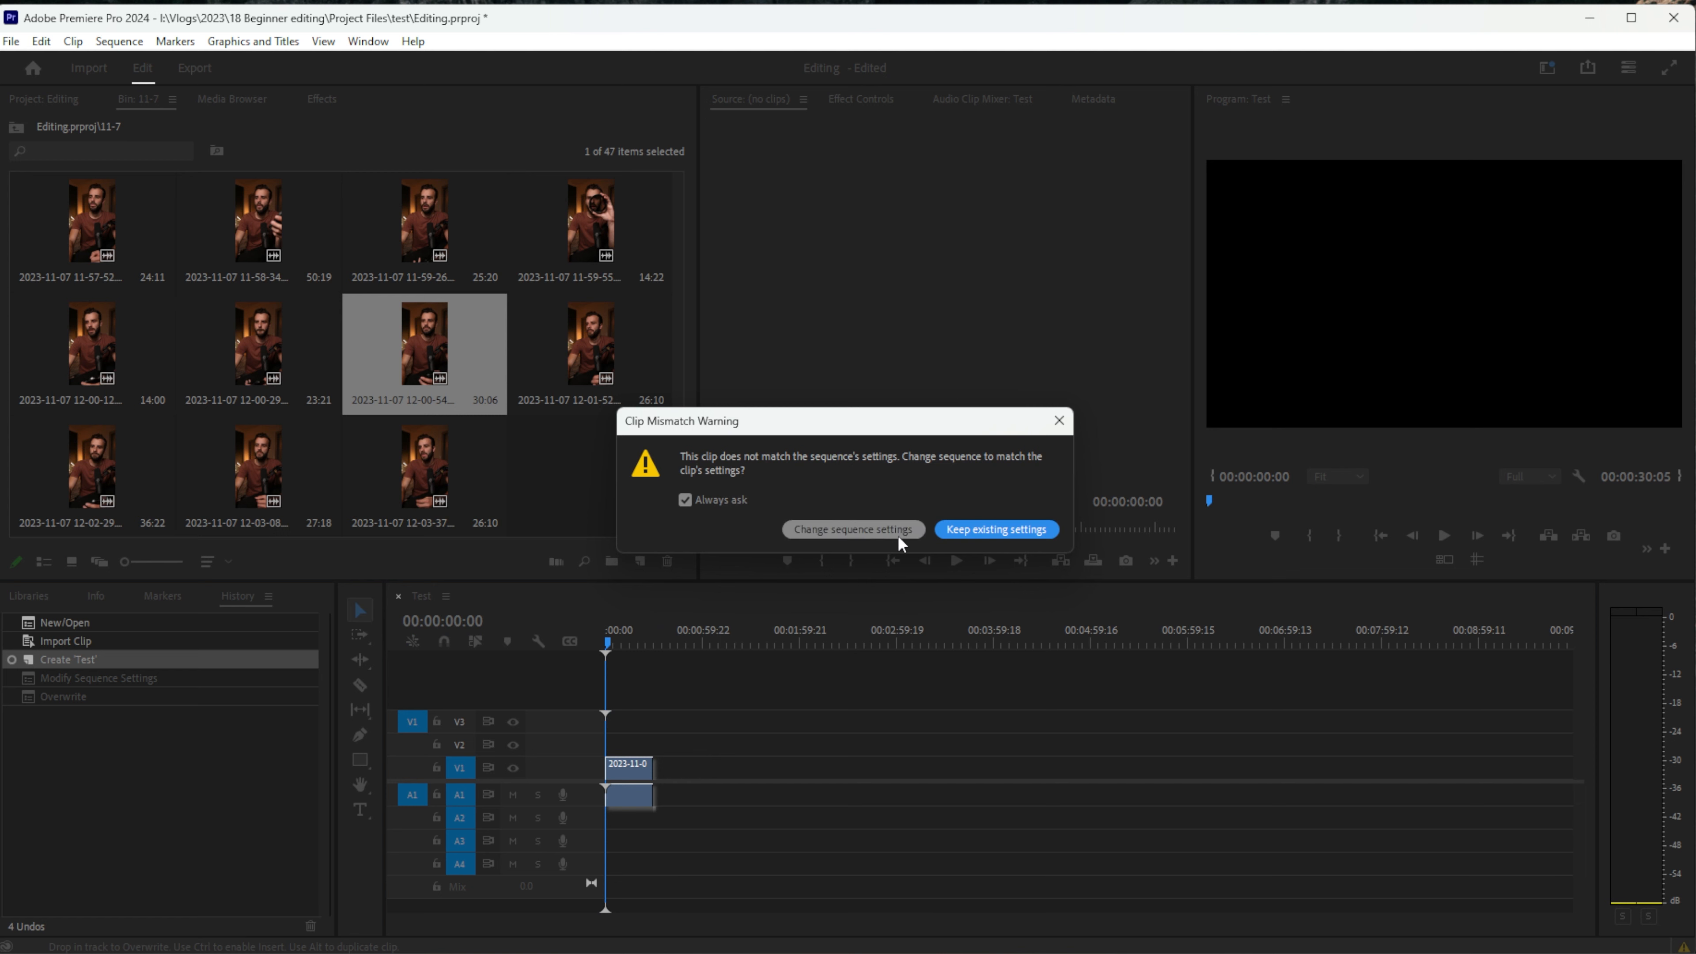
{"action": "left_click", "coordinate": [873, 533]}
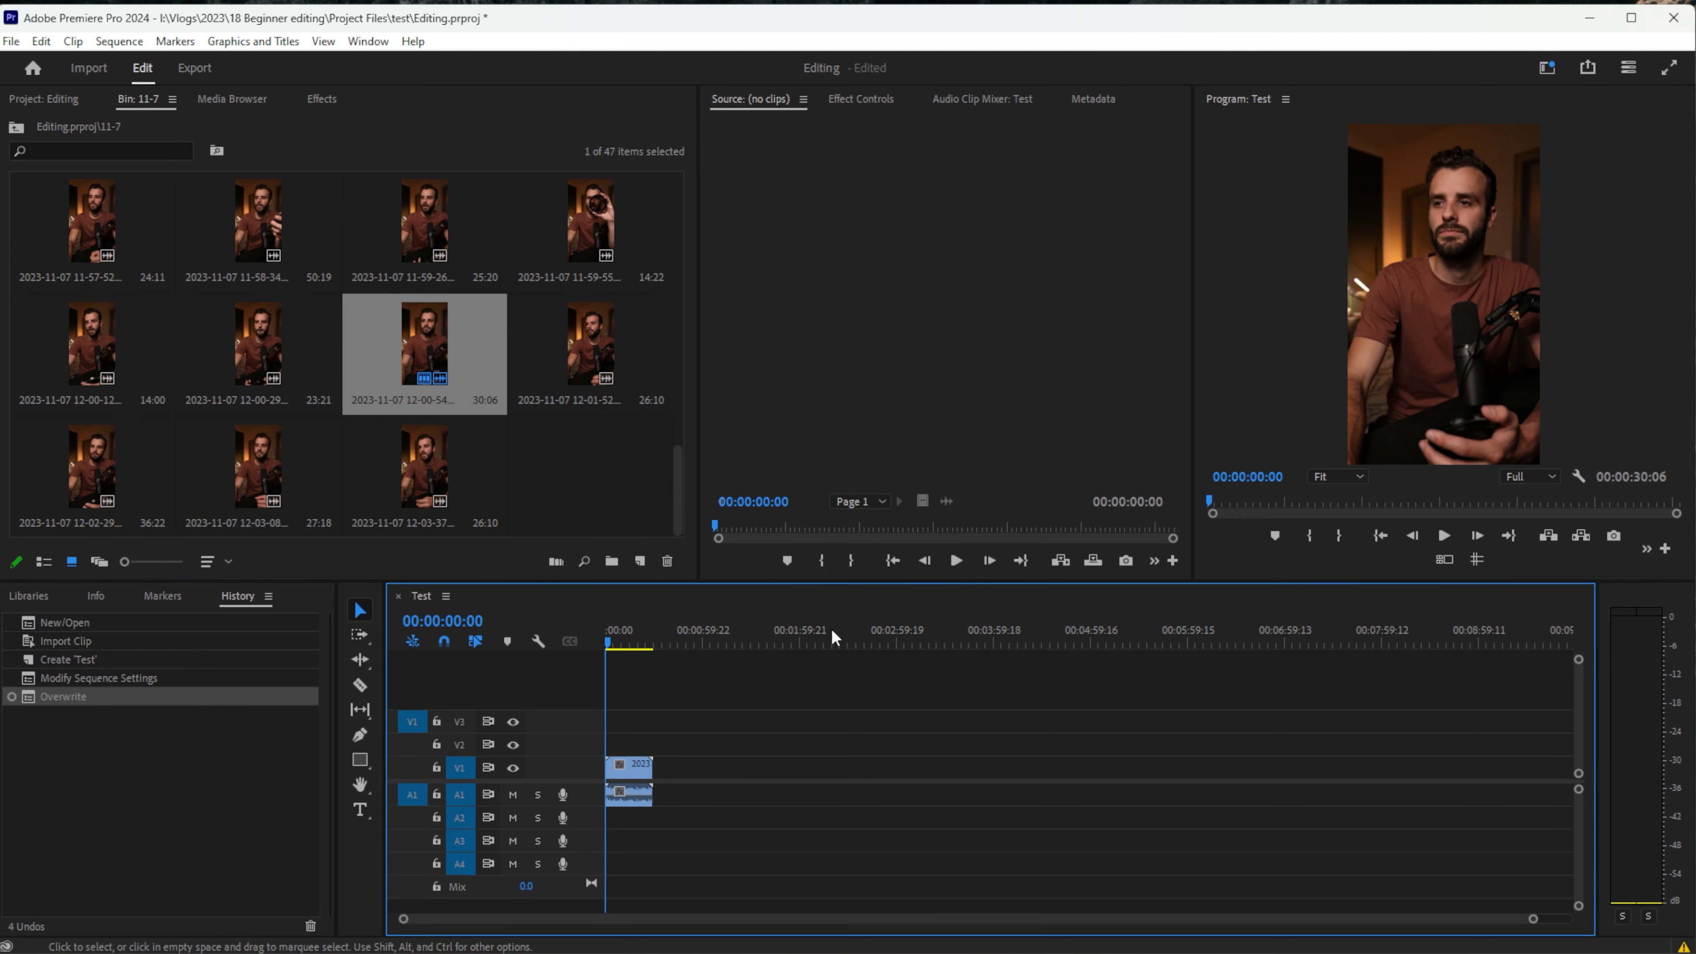
{"action": "left_click", "coordinate": [1360, 502]}
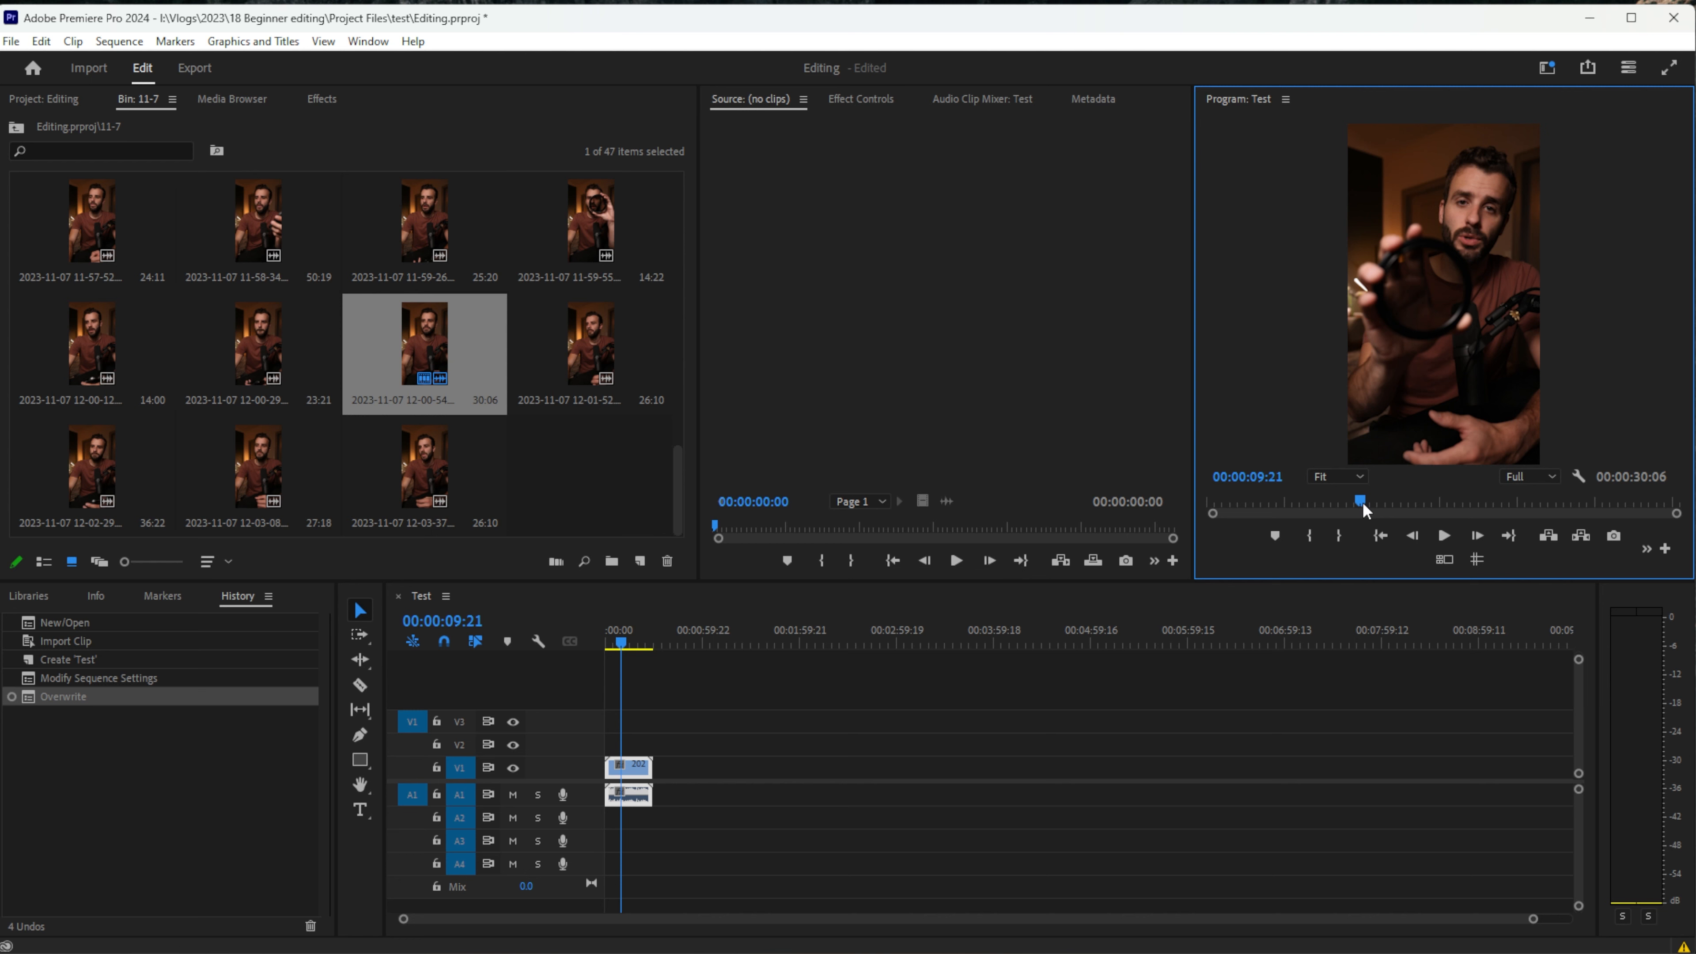
{"action": "key", "text": "ctrl+z"}
{"action": "key", "text": "ctrl+z"}
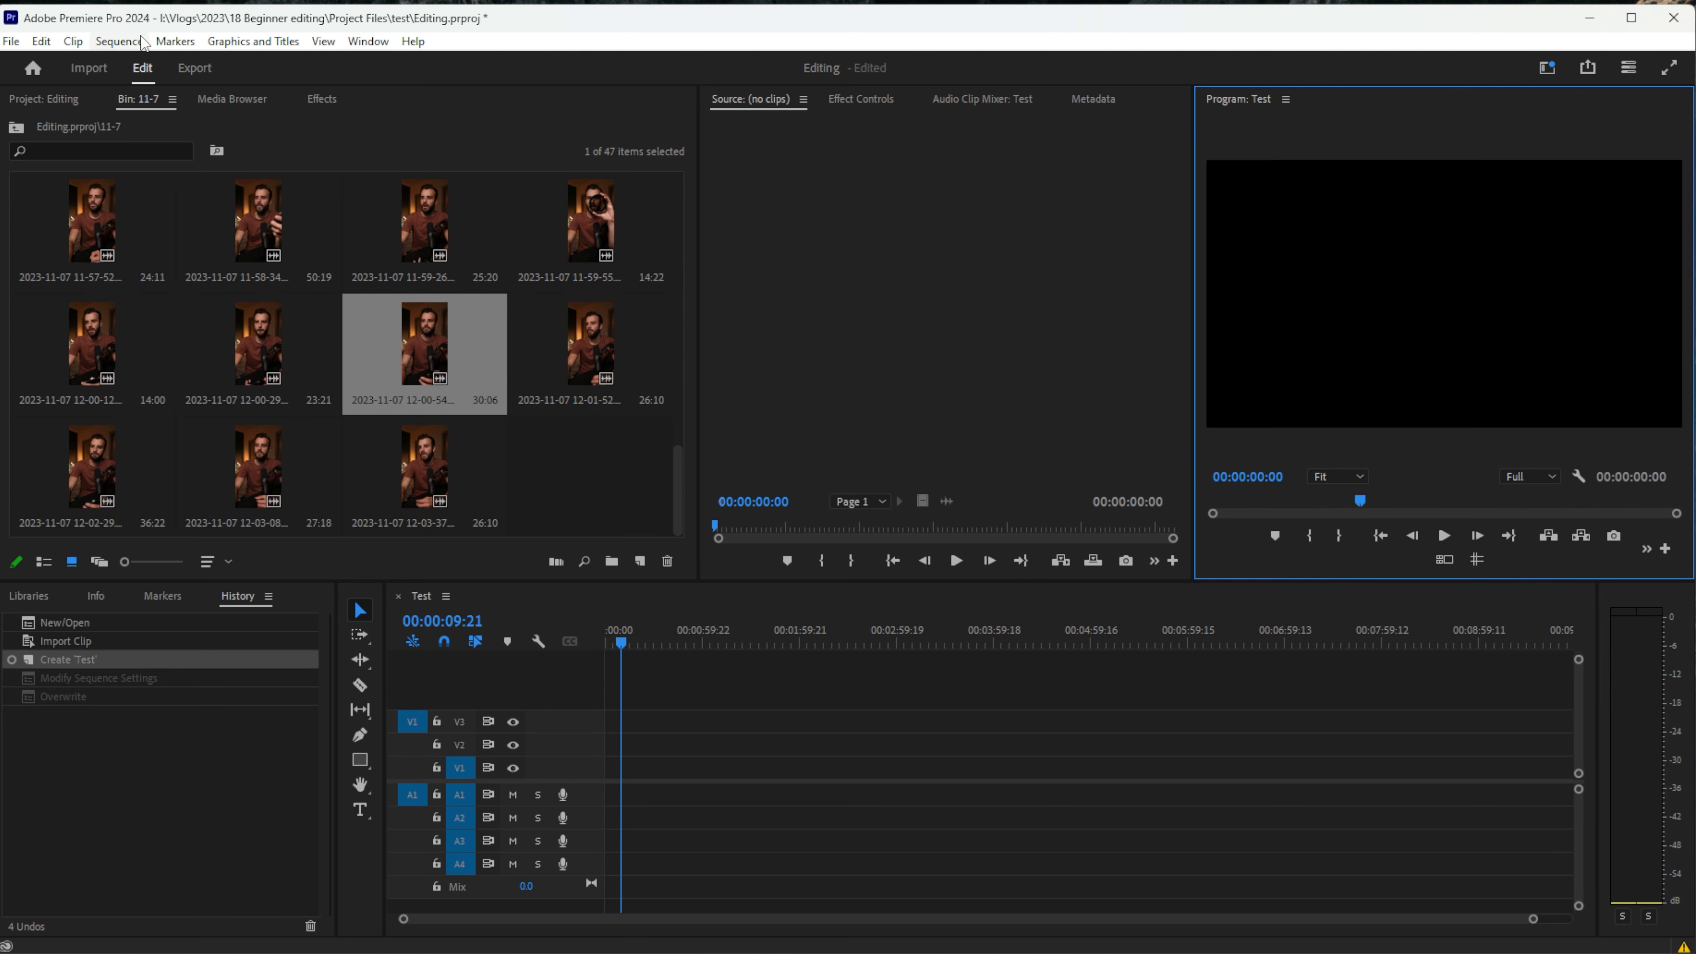
Step: Set the Test sequence's frame size to 2160 horizontal by 3840 vertical
{"action": "left_click", "coordinate": [137, 44]}
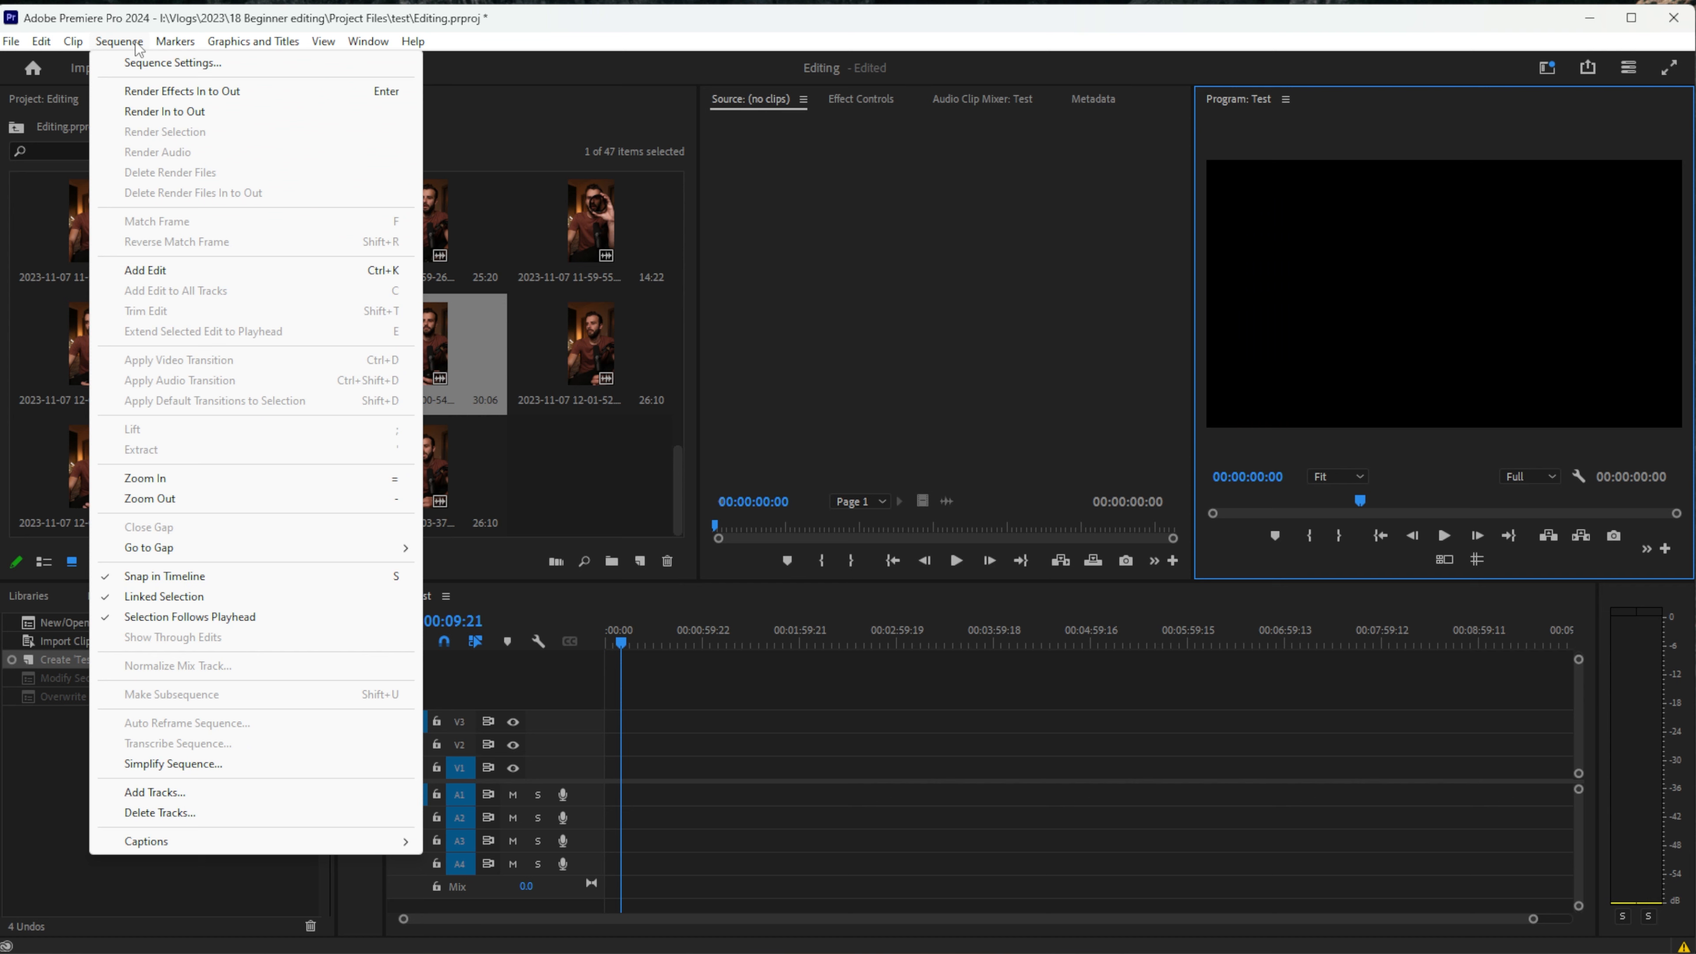
{"action": "left_click", "coordinate": [157, 64]}
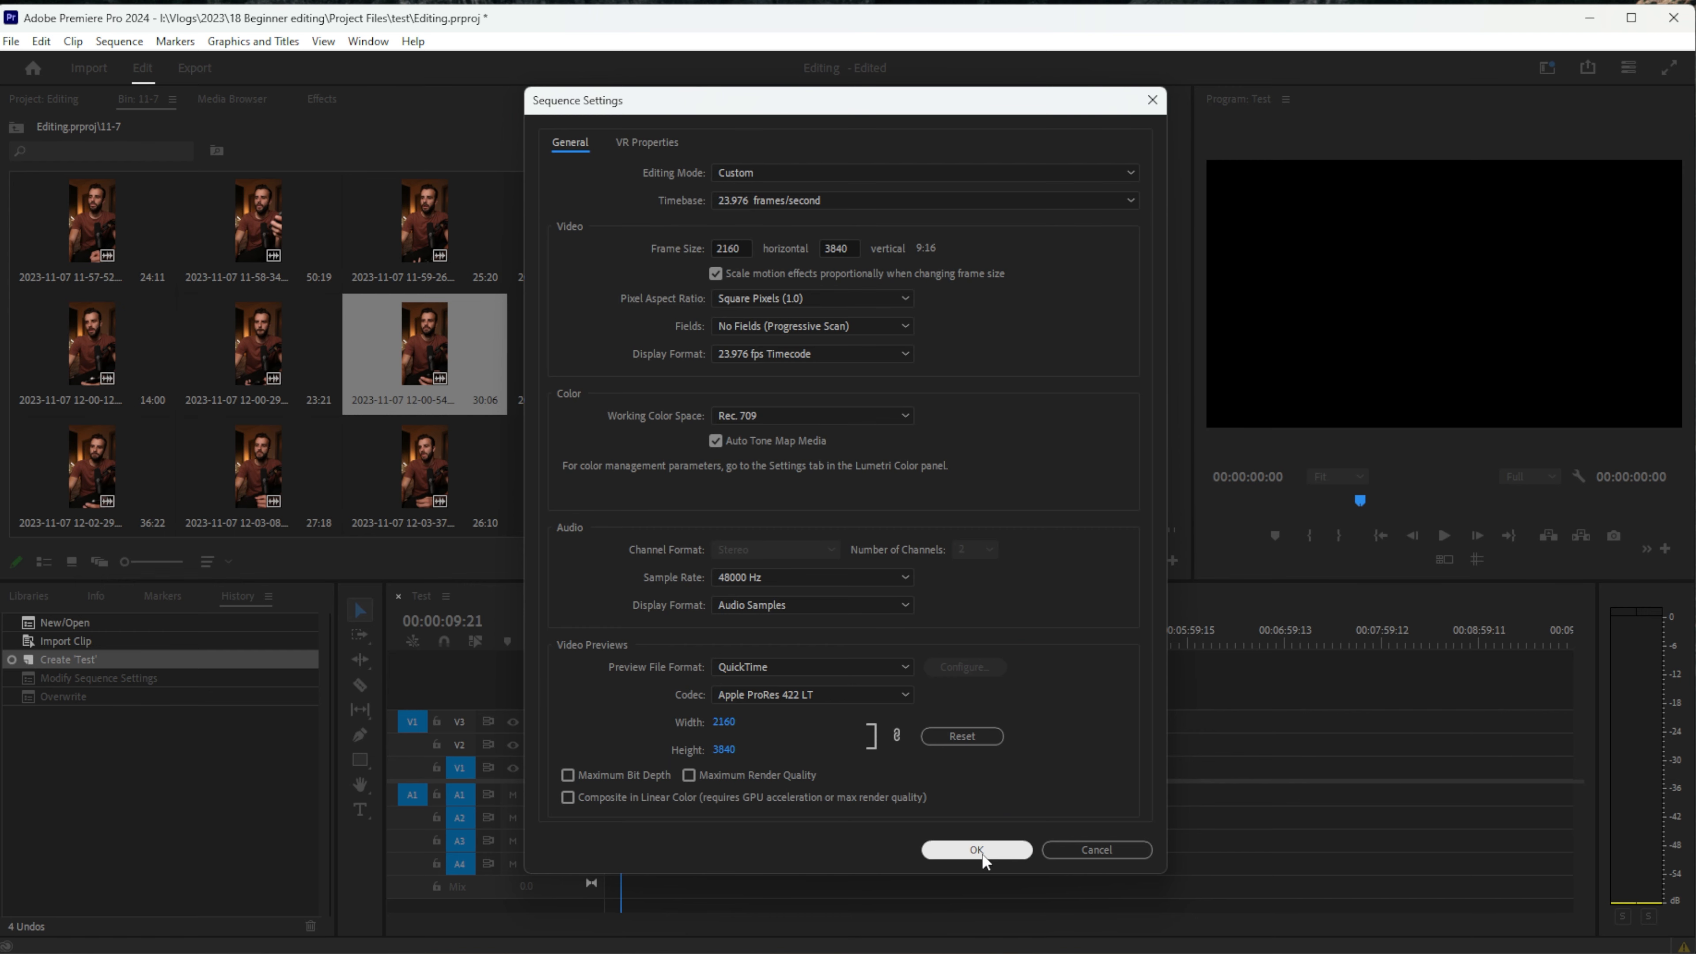
{"action": "left_click", "coordinate": [976, 850]}
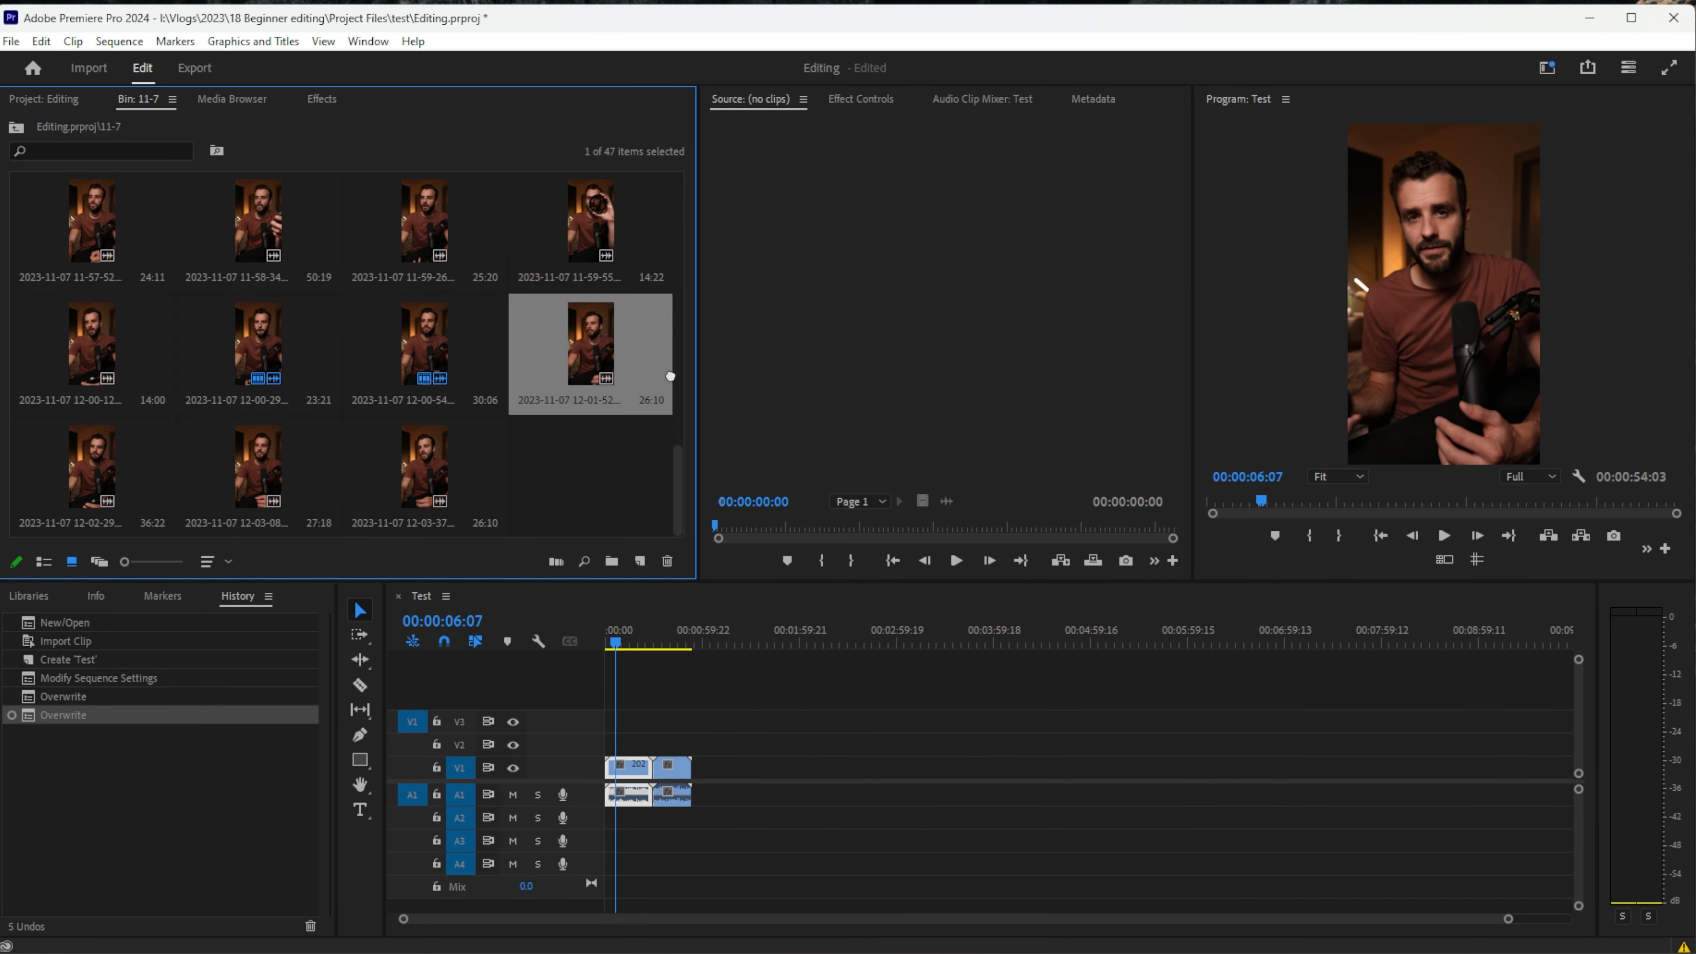
{"action": "left_click_drag", "start_coordinate": [670, 376], "coordinate": [693, 768]}
{"action": "left_click_drag", "start_coordinate": [143, 466], "coordinate": [782, 768]}
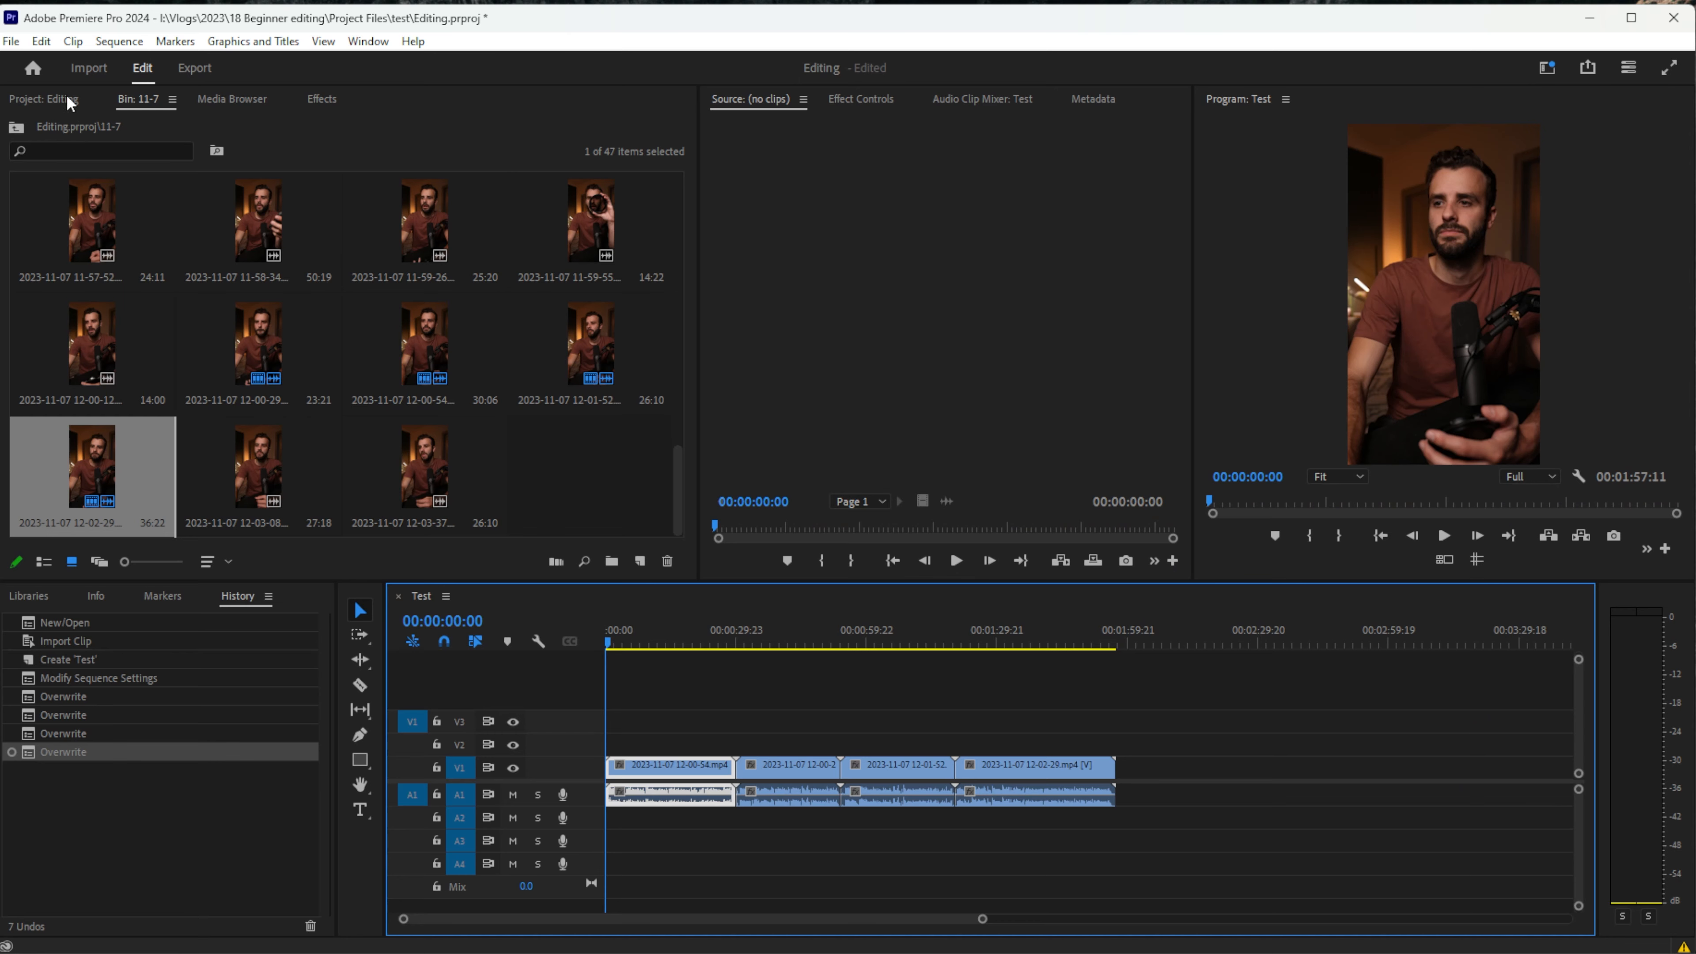
Step: Review the keyboard shortcuts and examine the commands assigned to the Q, W, A, V and C keys
{"action": "left_click", "coordinate": [43, 41]}
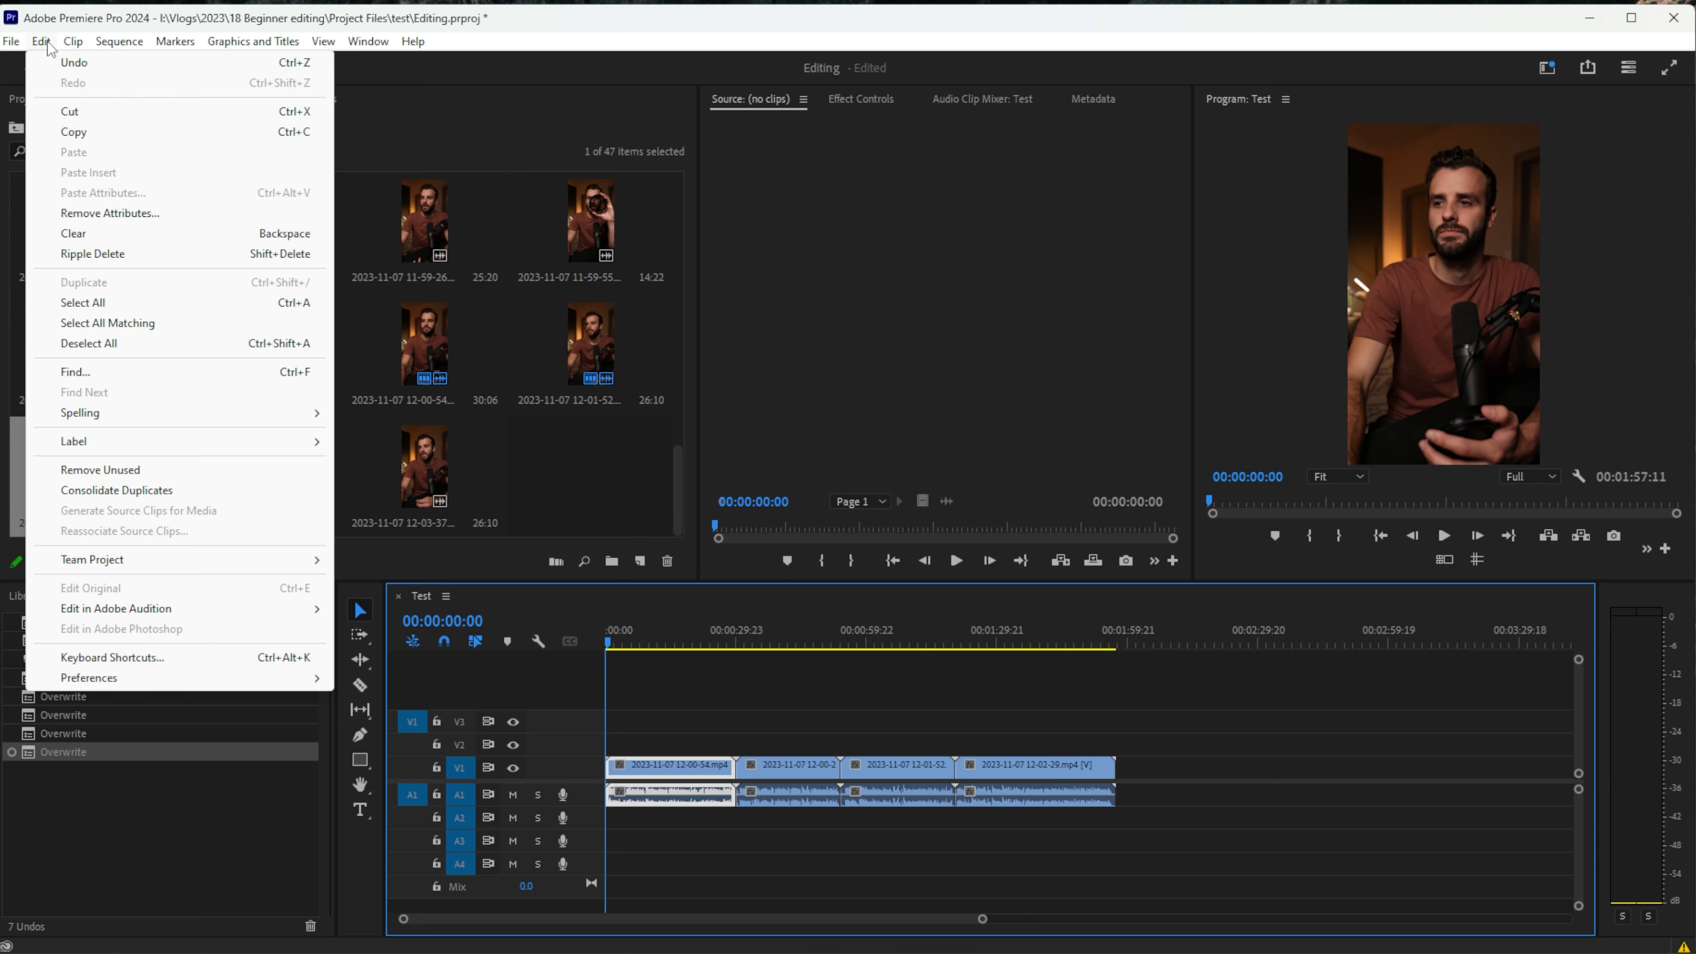
{"action": "left_click", "coordinate": [112, 657]}
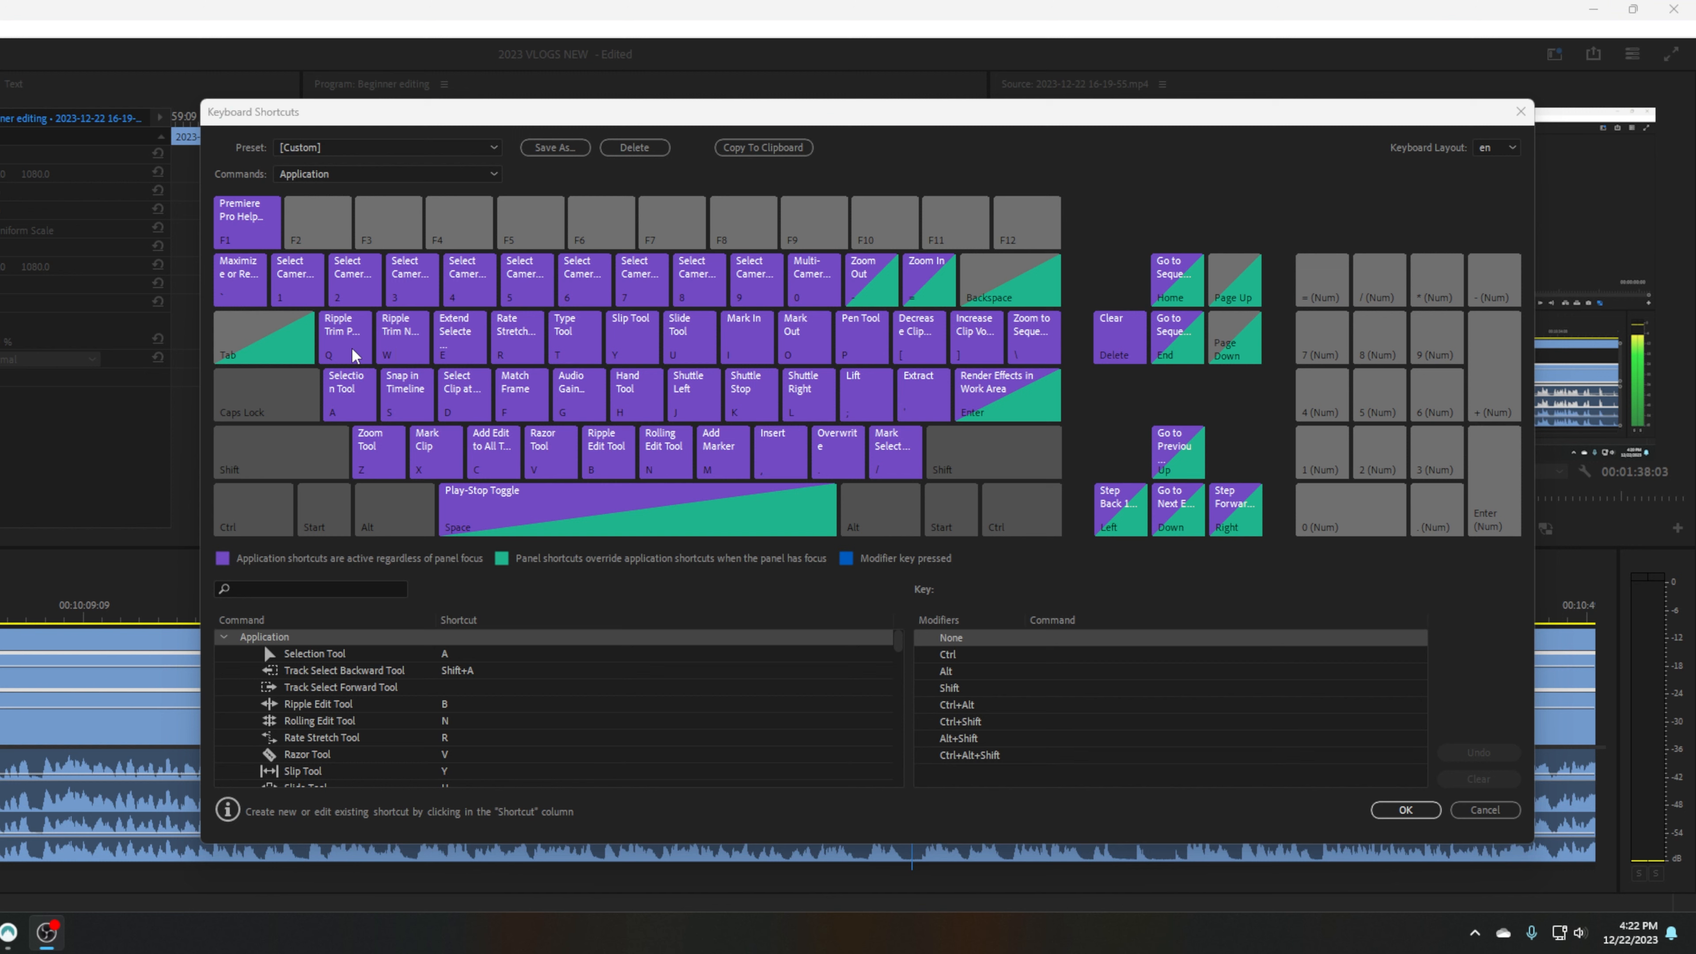
{"action": "left_click", "coordinate": [340, 353]}
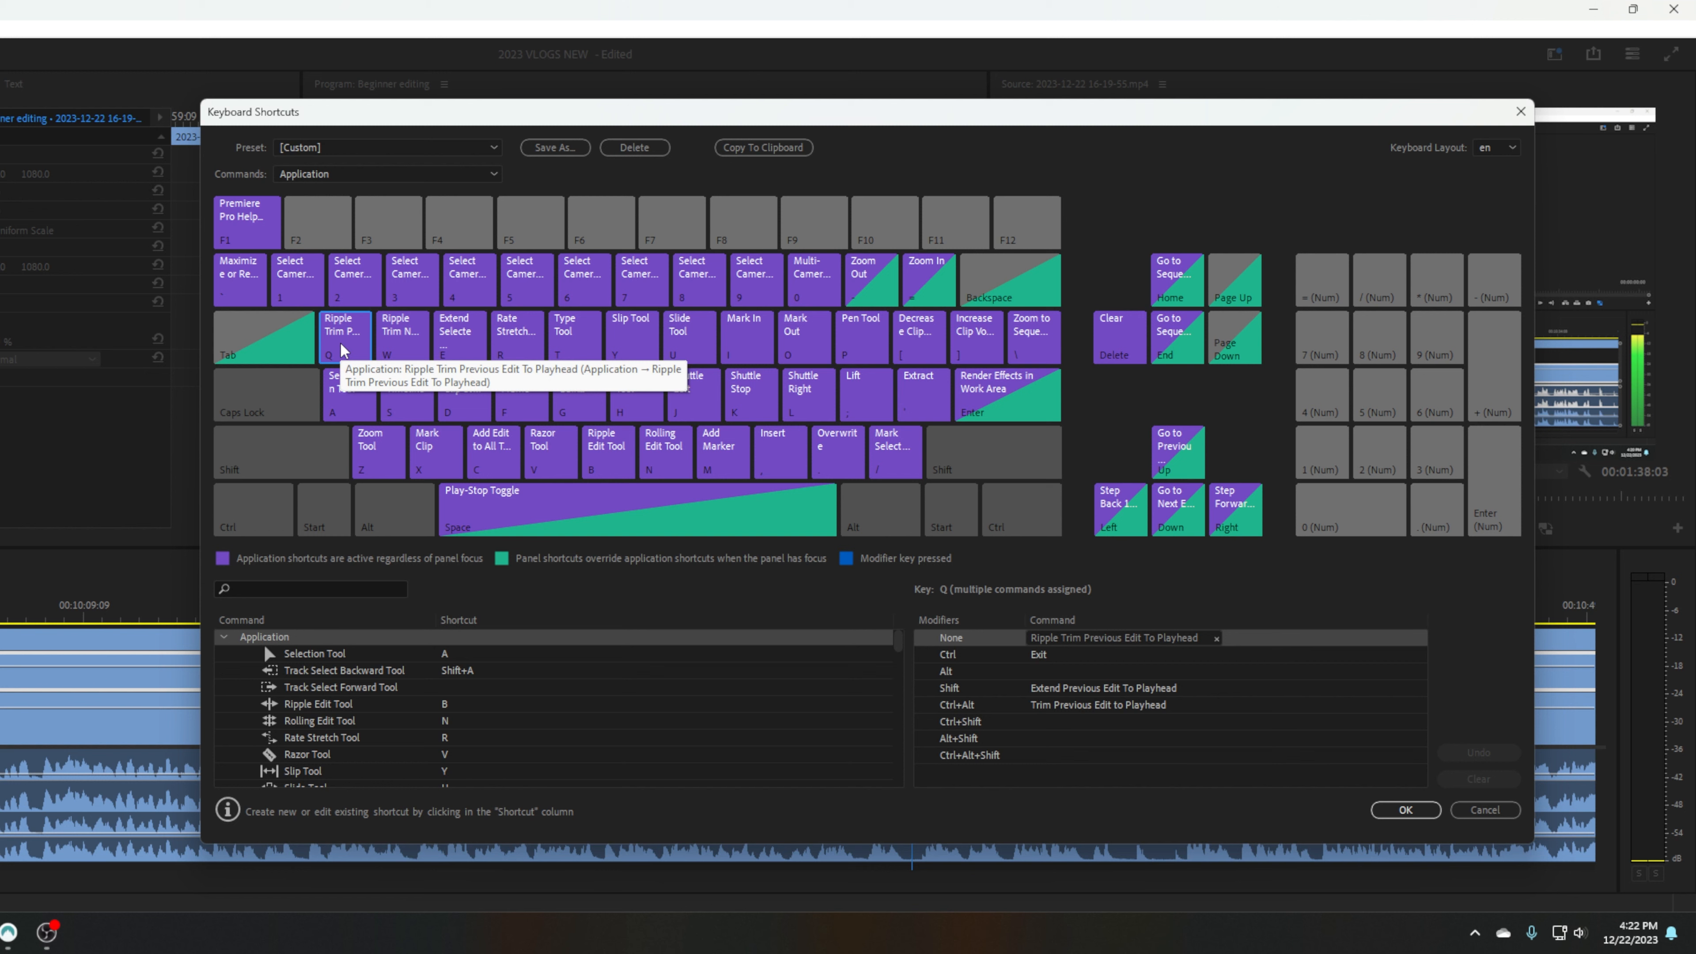
{"action": "left_click", "coordinate": [393, 351]}
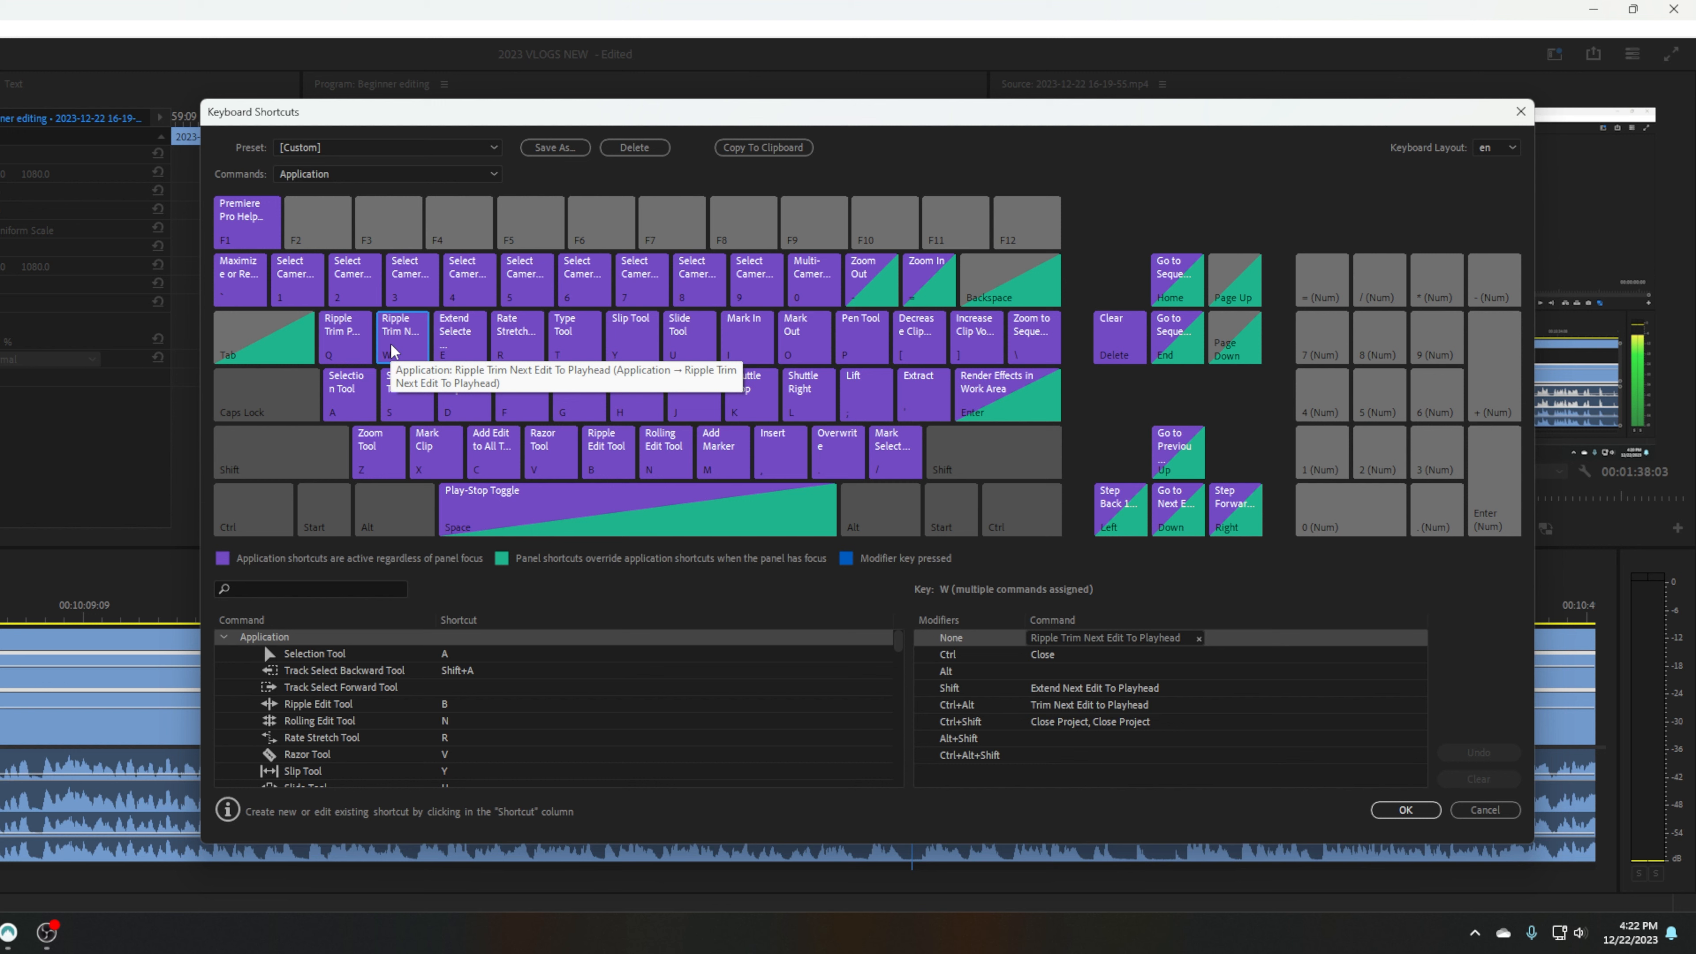
{"action": "left_click", "coordinate": [345, 411]}
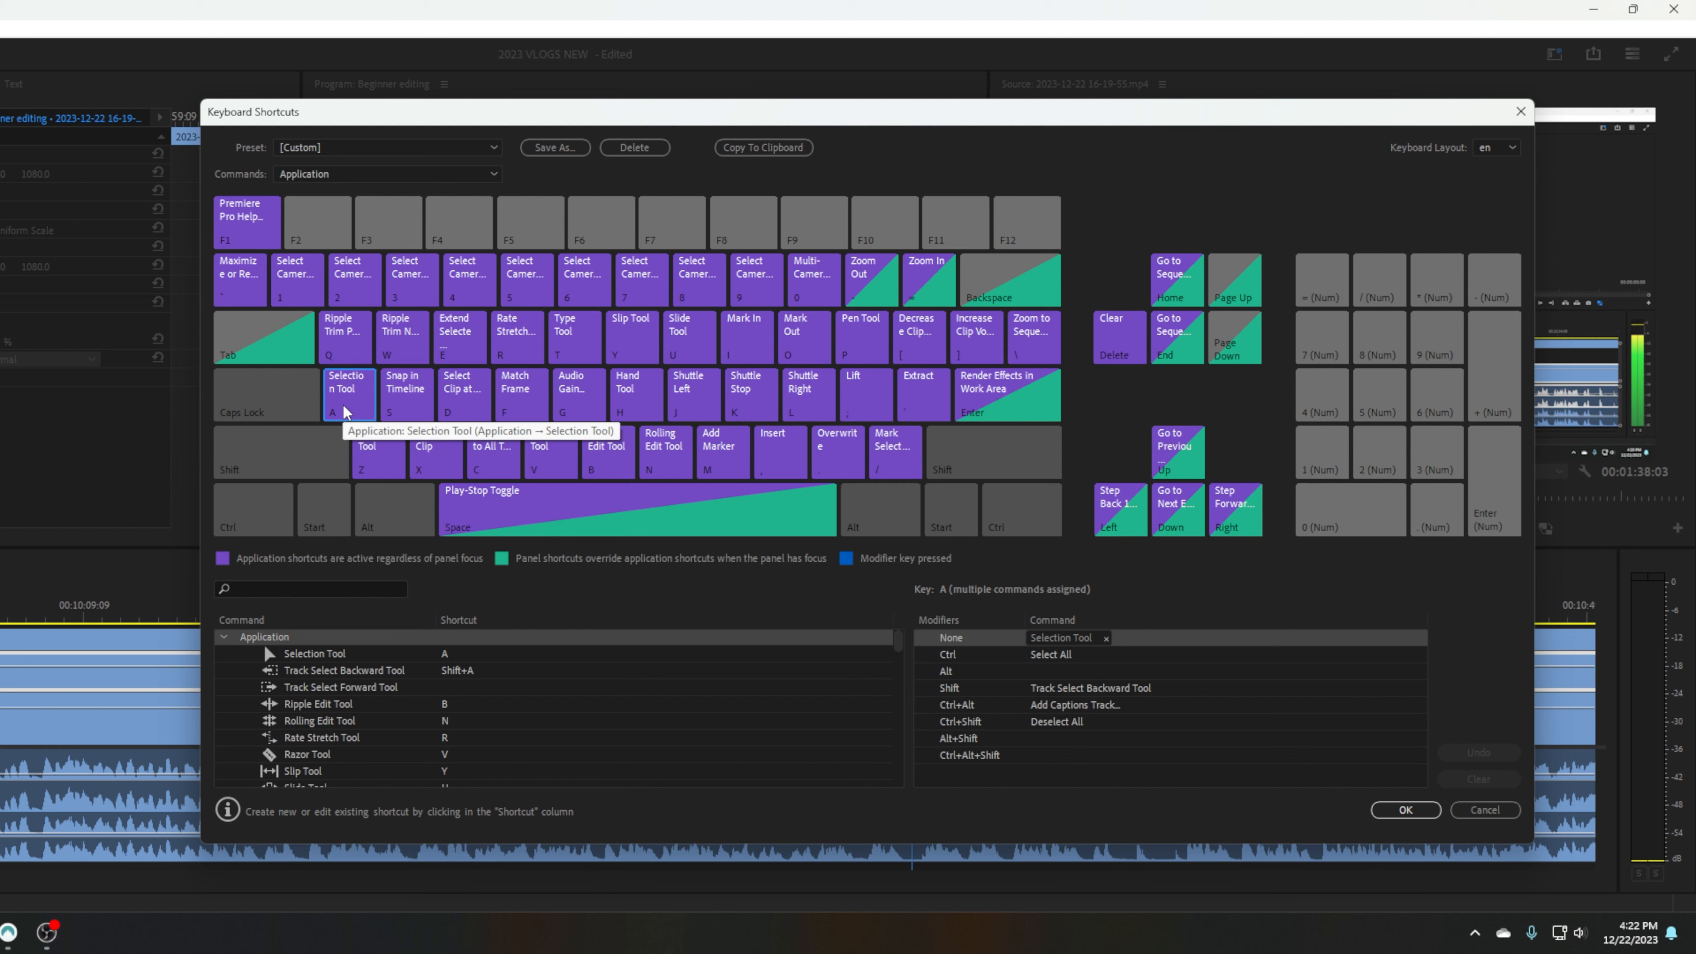
{"action": "left_click", "coordinate": [534, 462]}
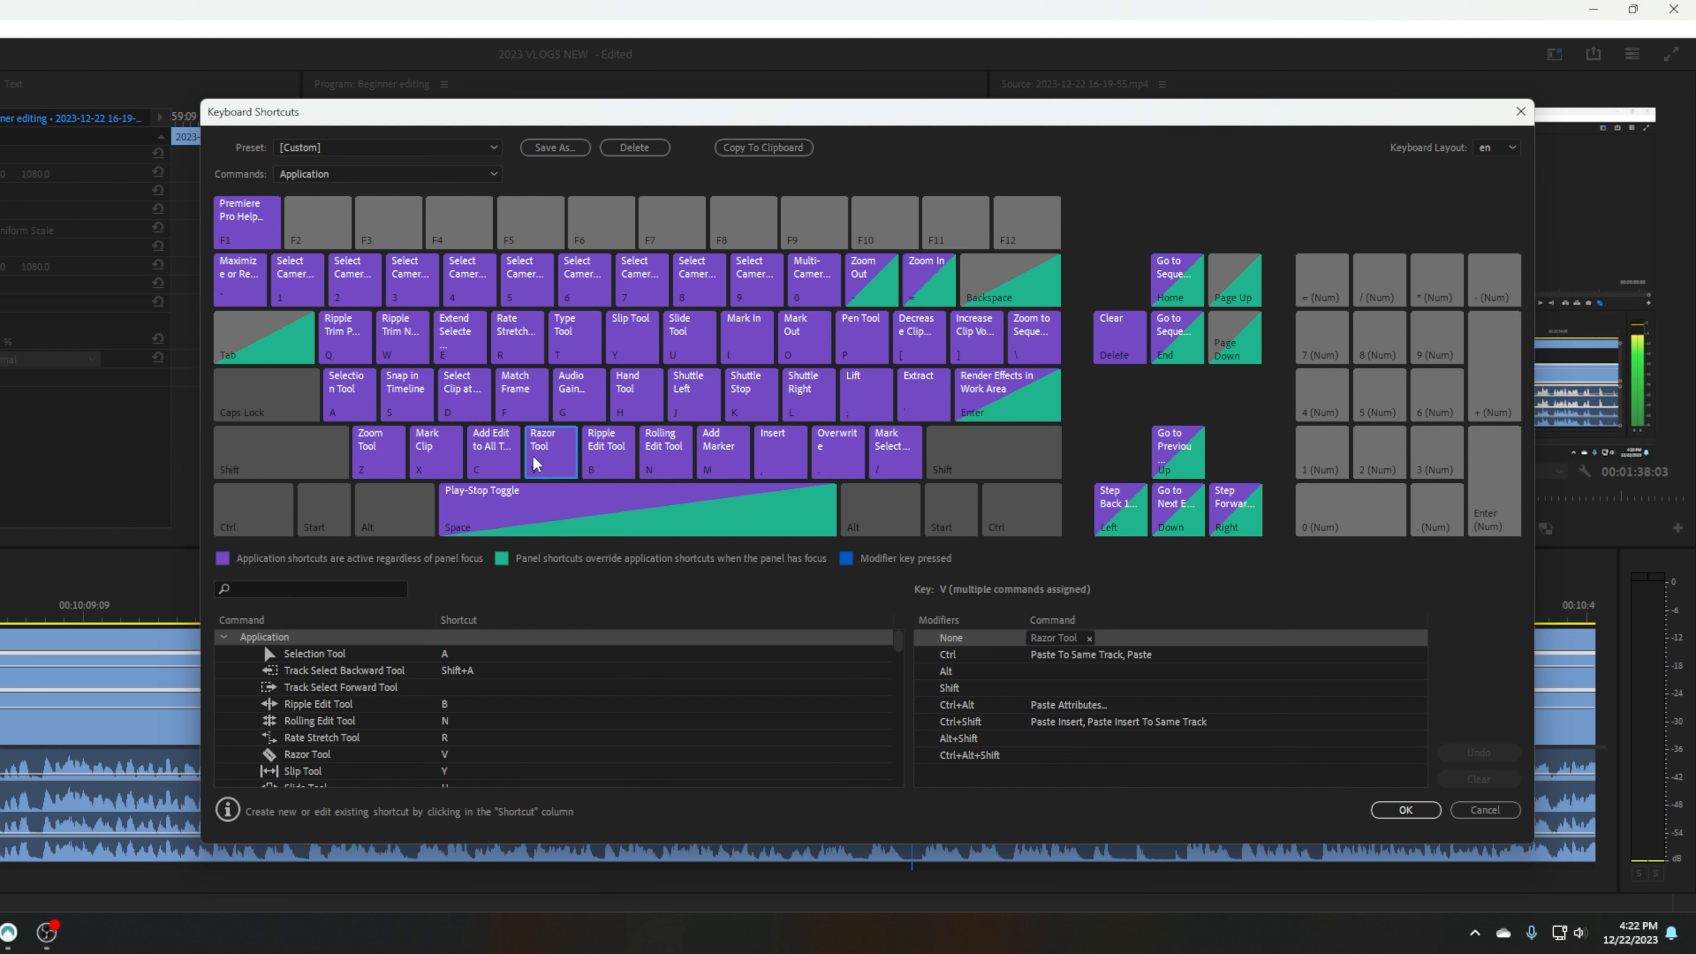
{"action": "left_click", "coordinate": [492, 465]}
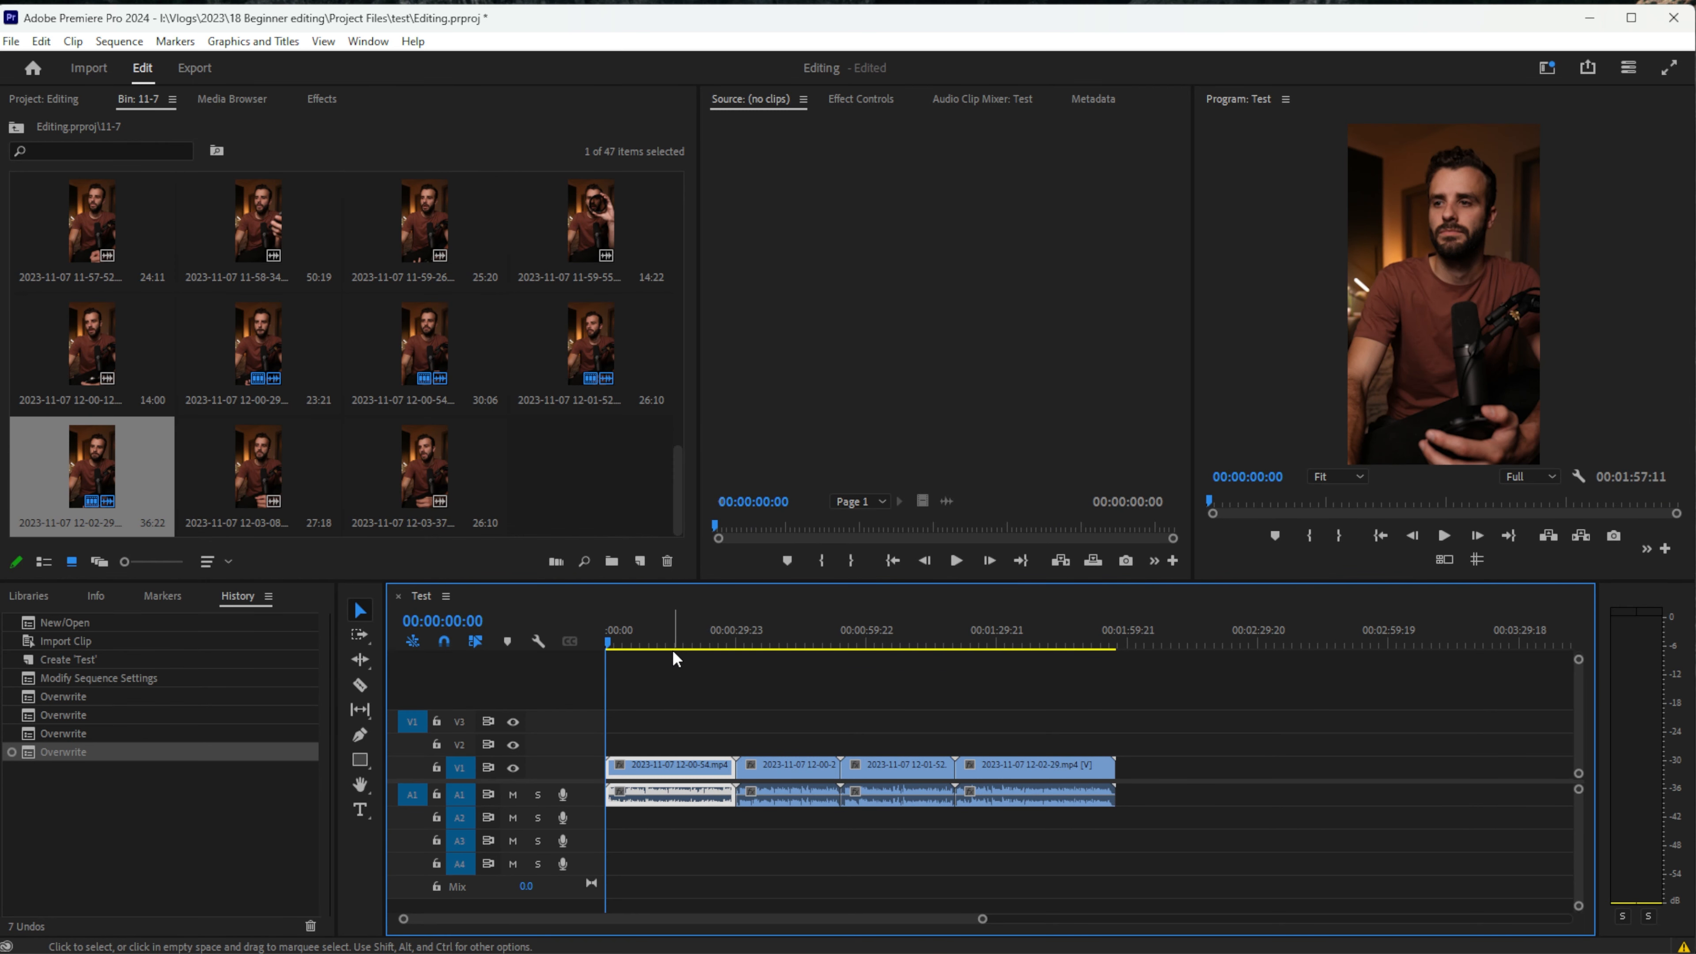
Step: Play the opening of the first clip, then ripple trim its beginning up to 00:00:09:03 and its new end back to 00:00:13:19
{"action": "left_click", "coordinate": [617, 641]}
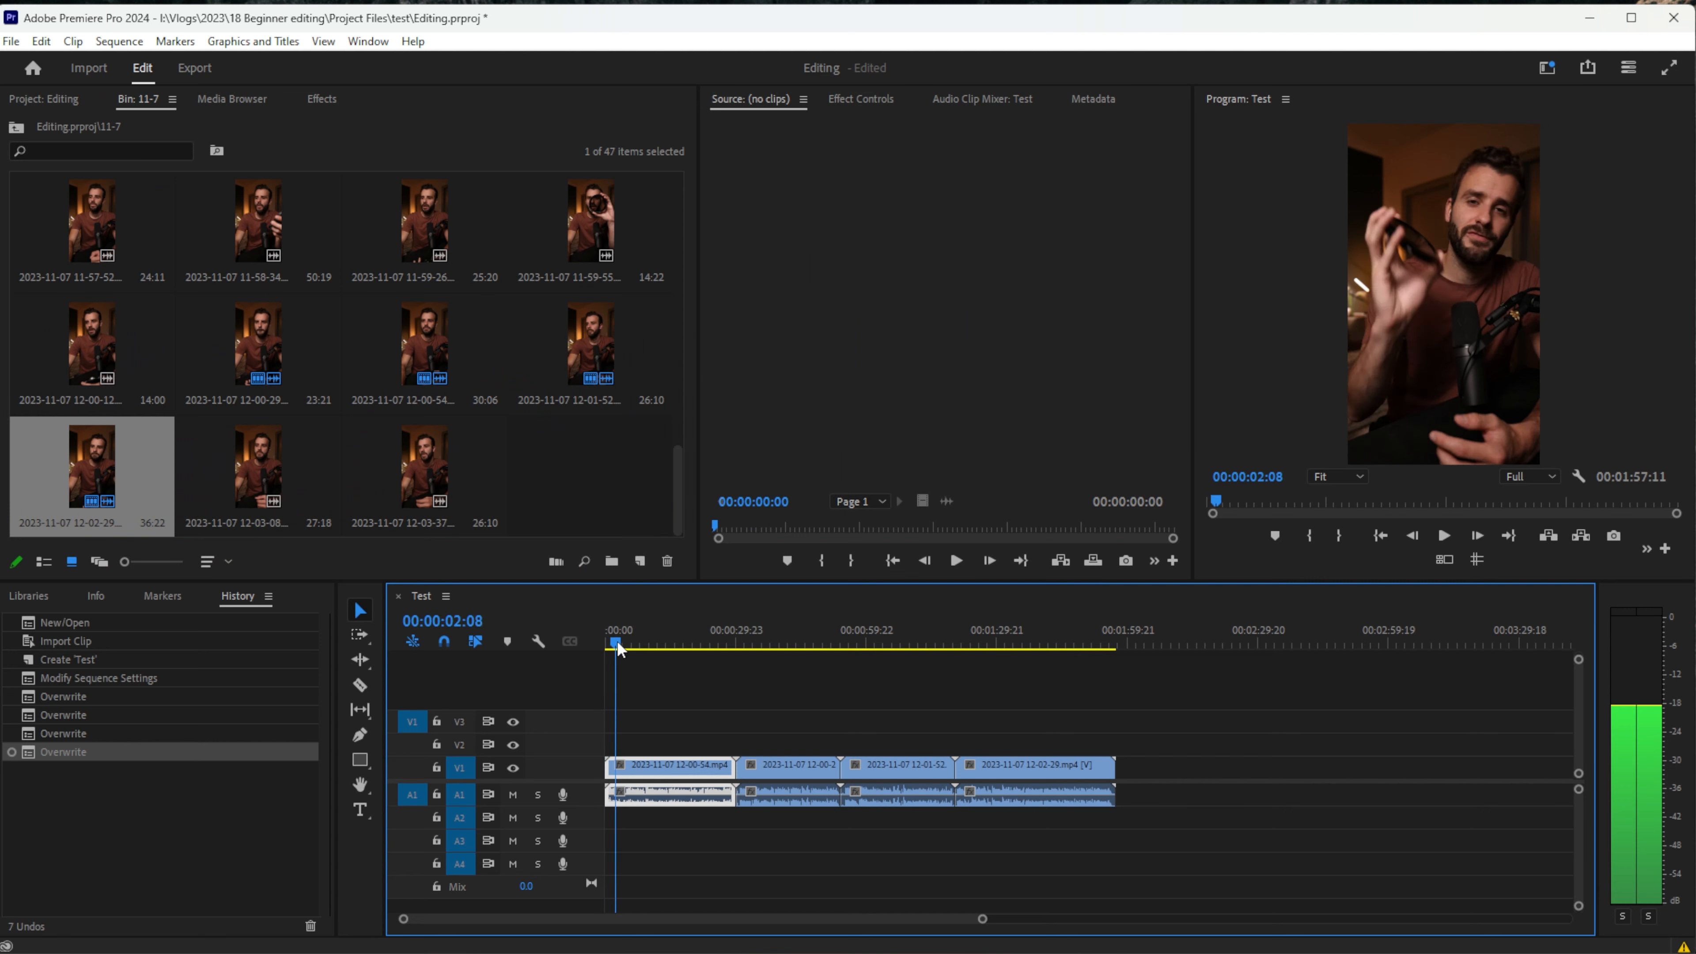
{"action": "key", "text": "space"}
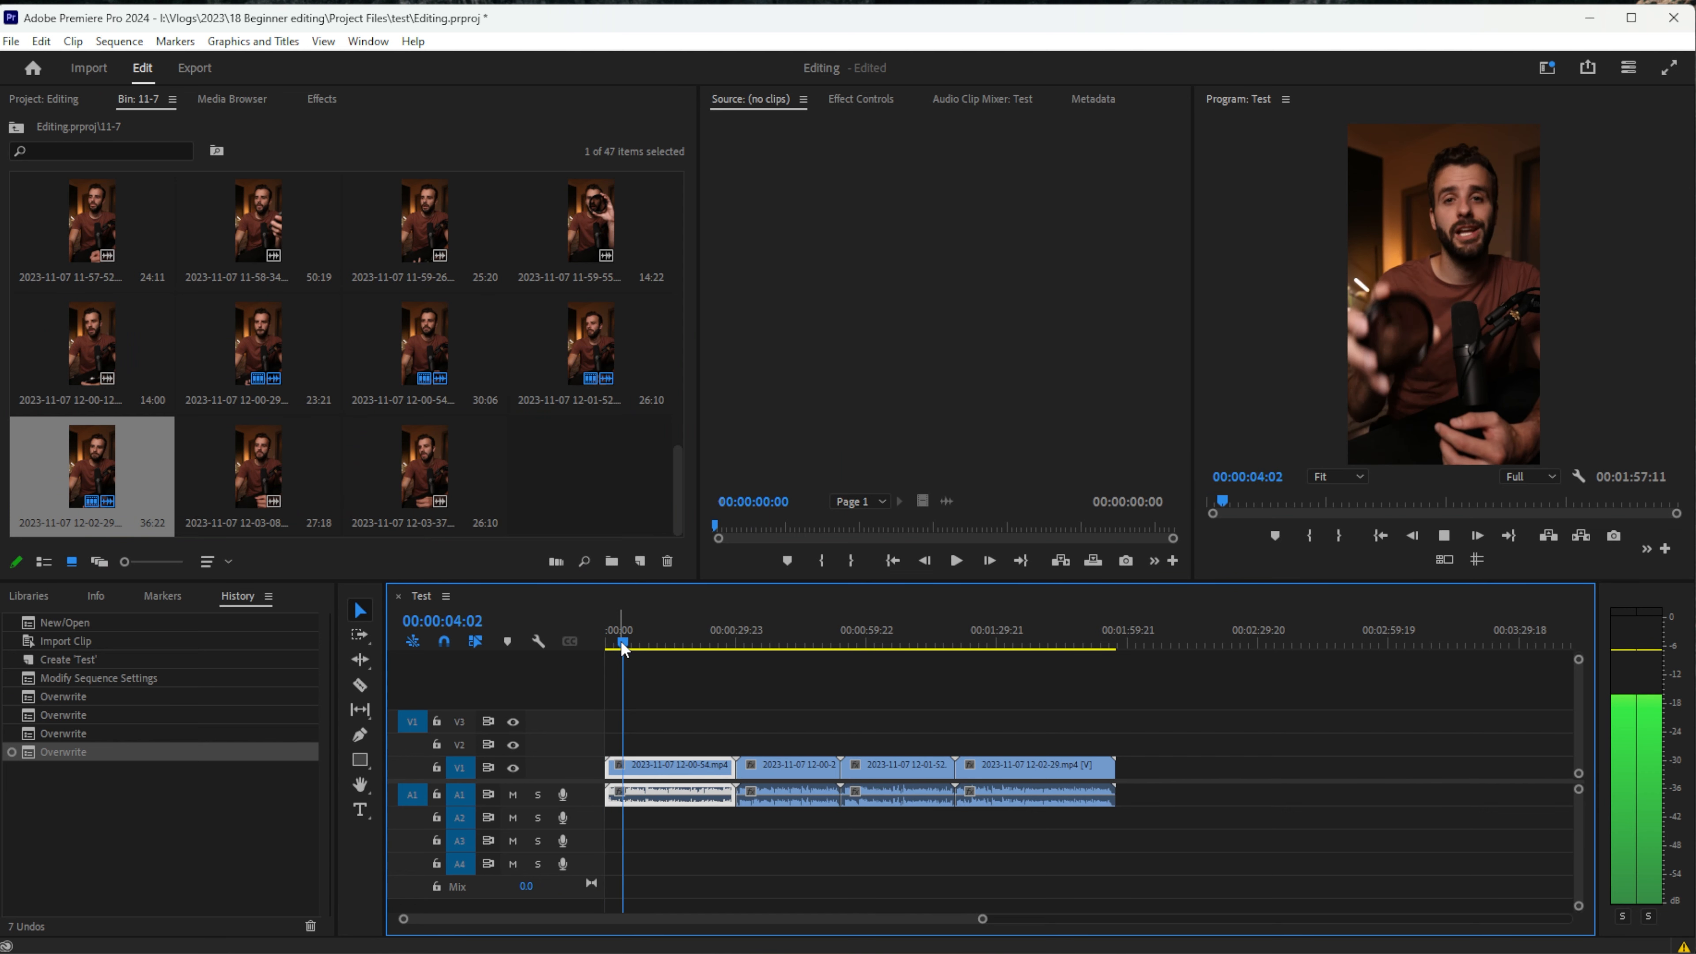
{"action": "key", "text": "space"}
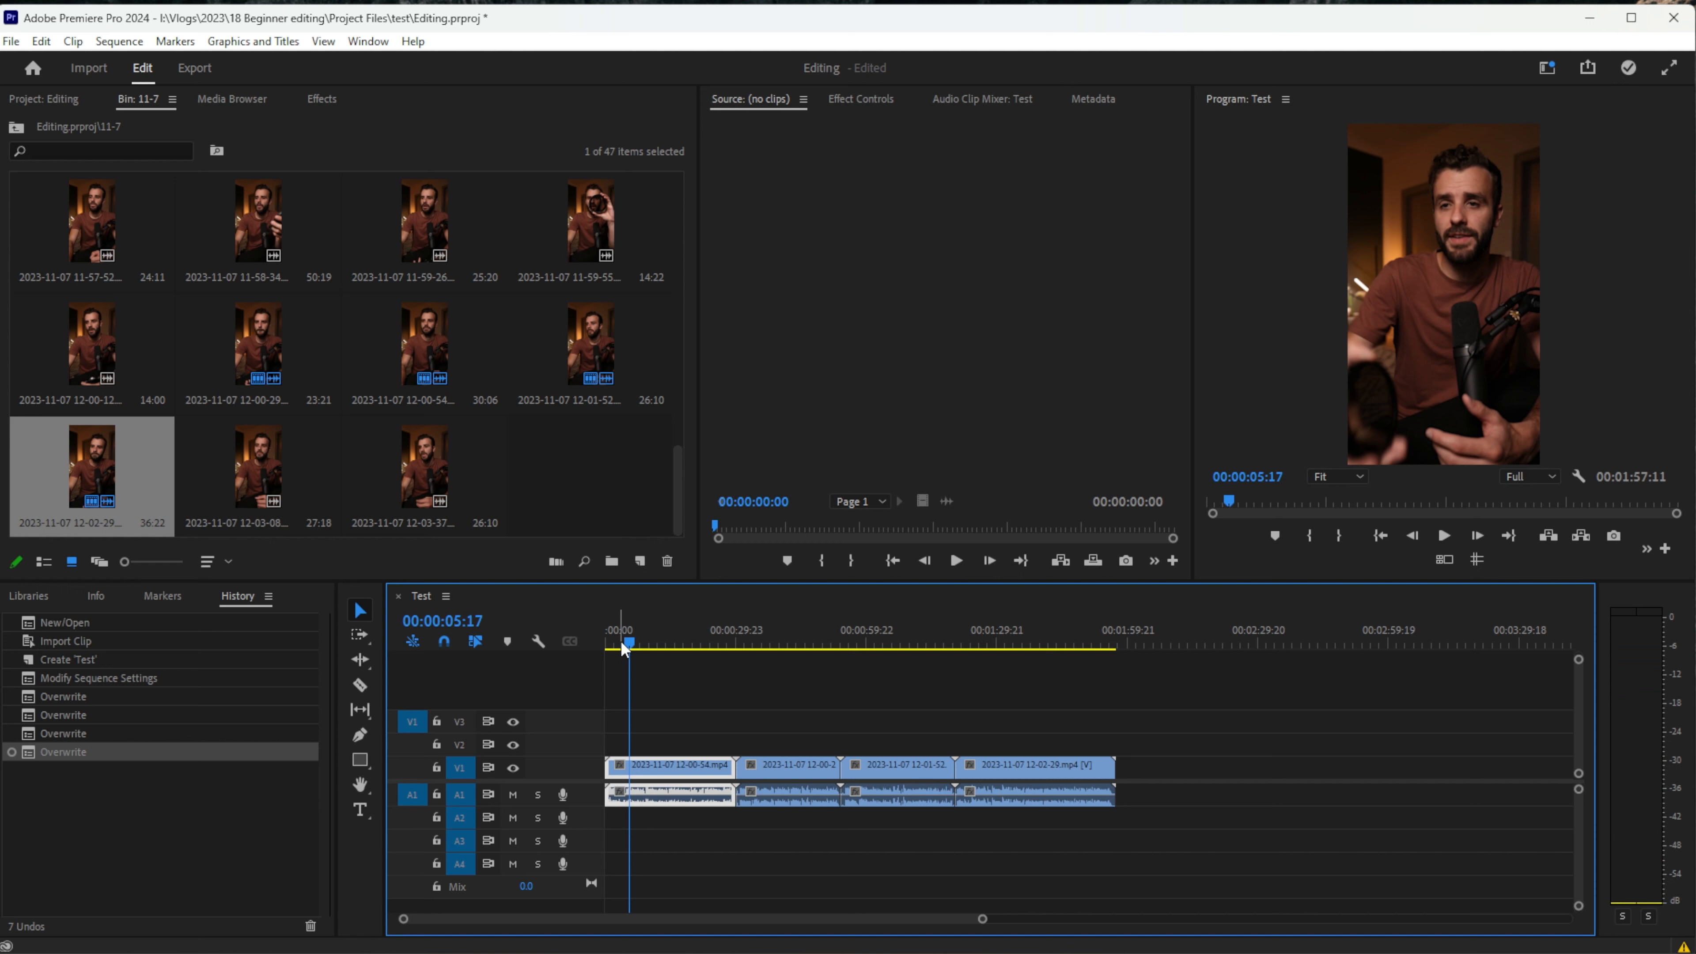
{"action": "left_click", "coordinate": [609, 643]}
{"action": "key", "text": "space"}
{"action": "left_click_drag", "start_coordinate": [607, 645], "coordinate": [646, 633]}
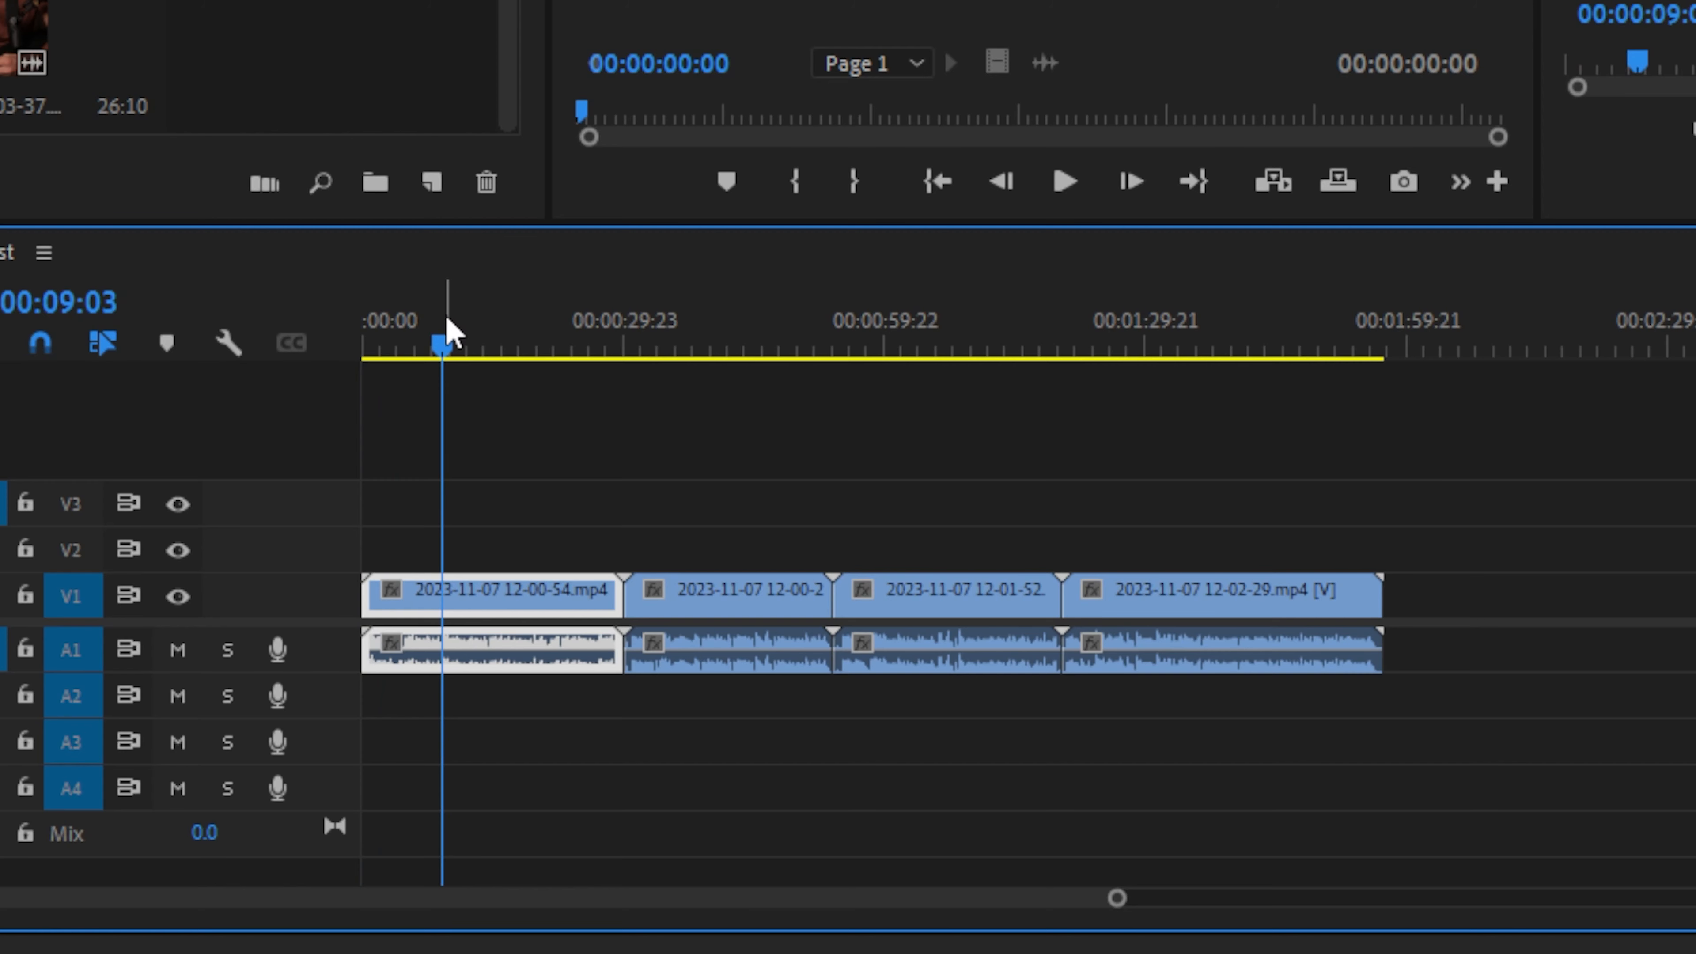
{"action": "key", "text": "Home"}
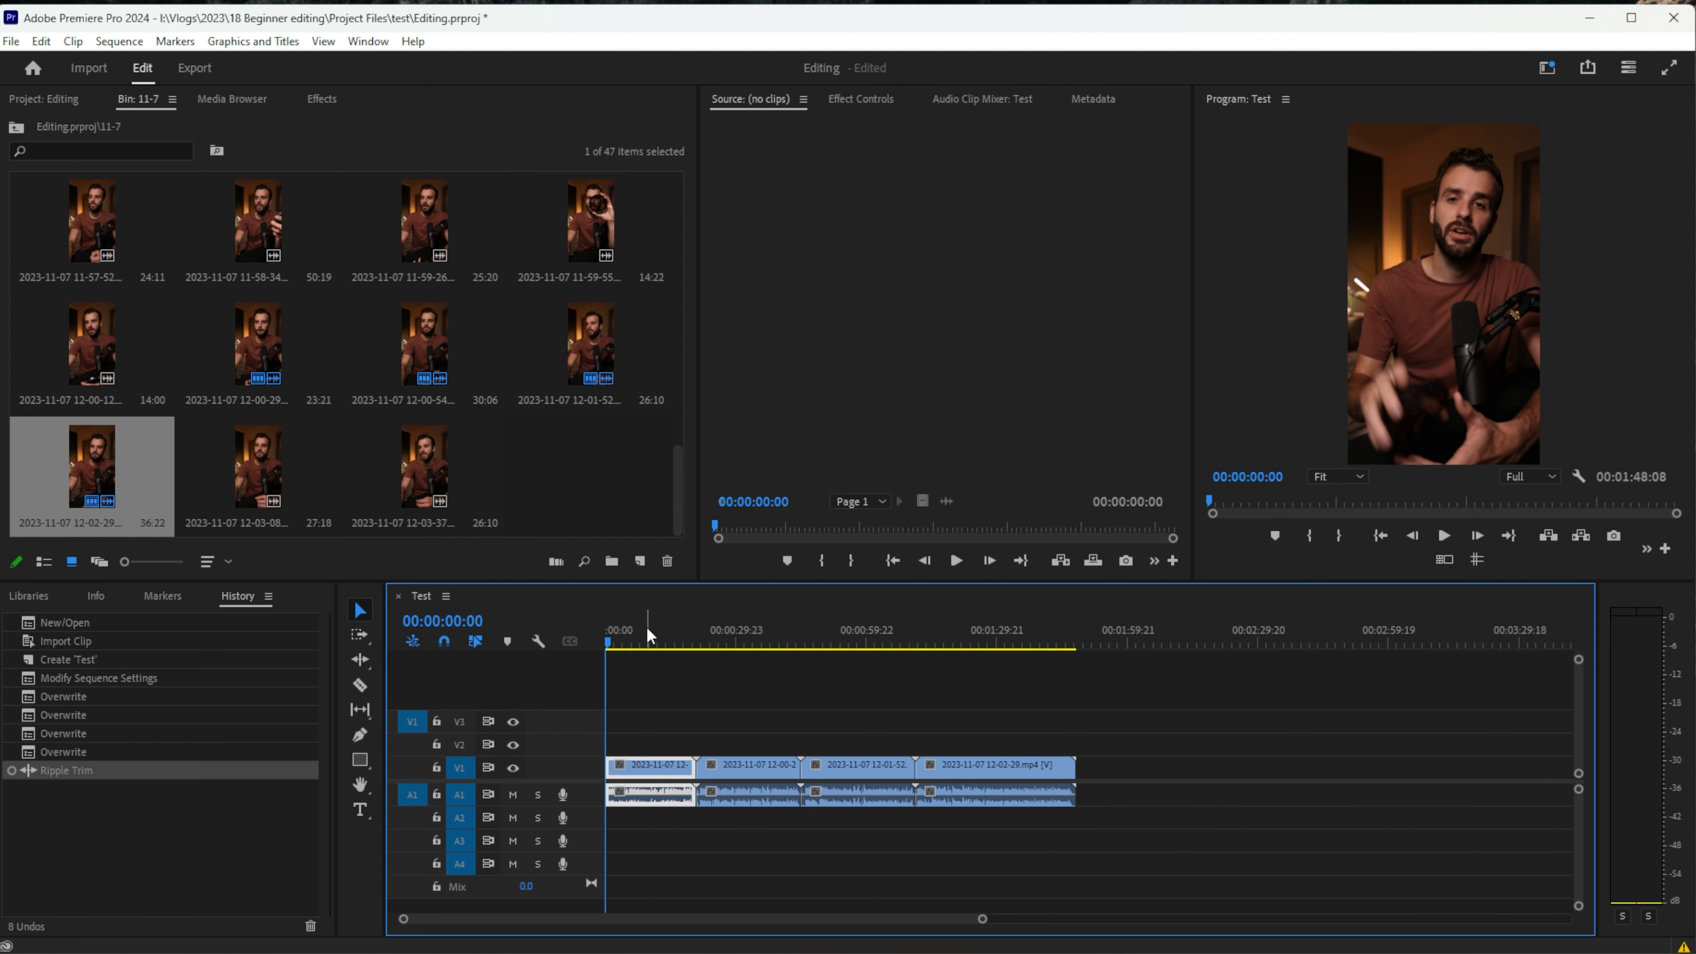
{"action": "mouse_move", "coordinate": [640, 631]}
{"action": "left_mouse_down"}
{"action": "mouse_move", "coordinate": [613, 632]}
{"action": "mouse_move", "coordinate": [668, 631]}
{"action": "left_mouse_up"}
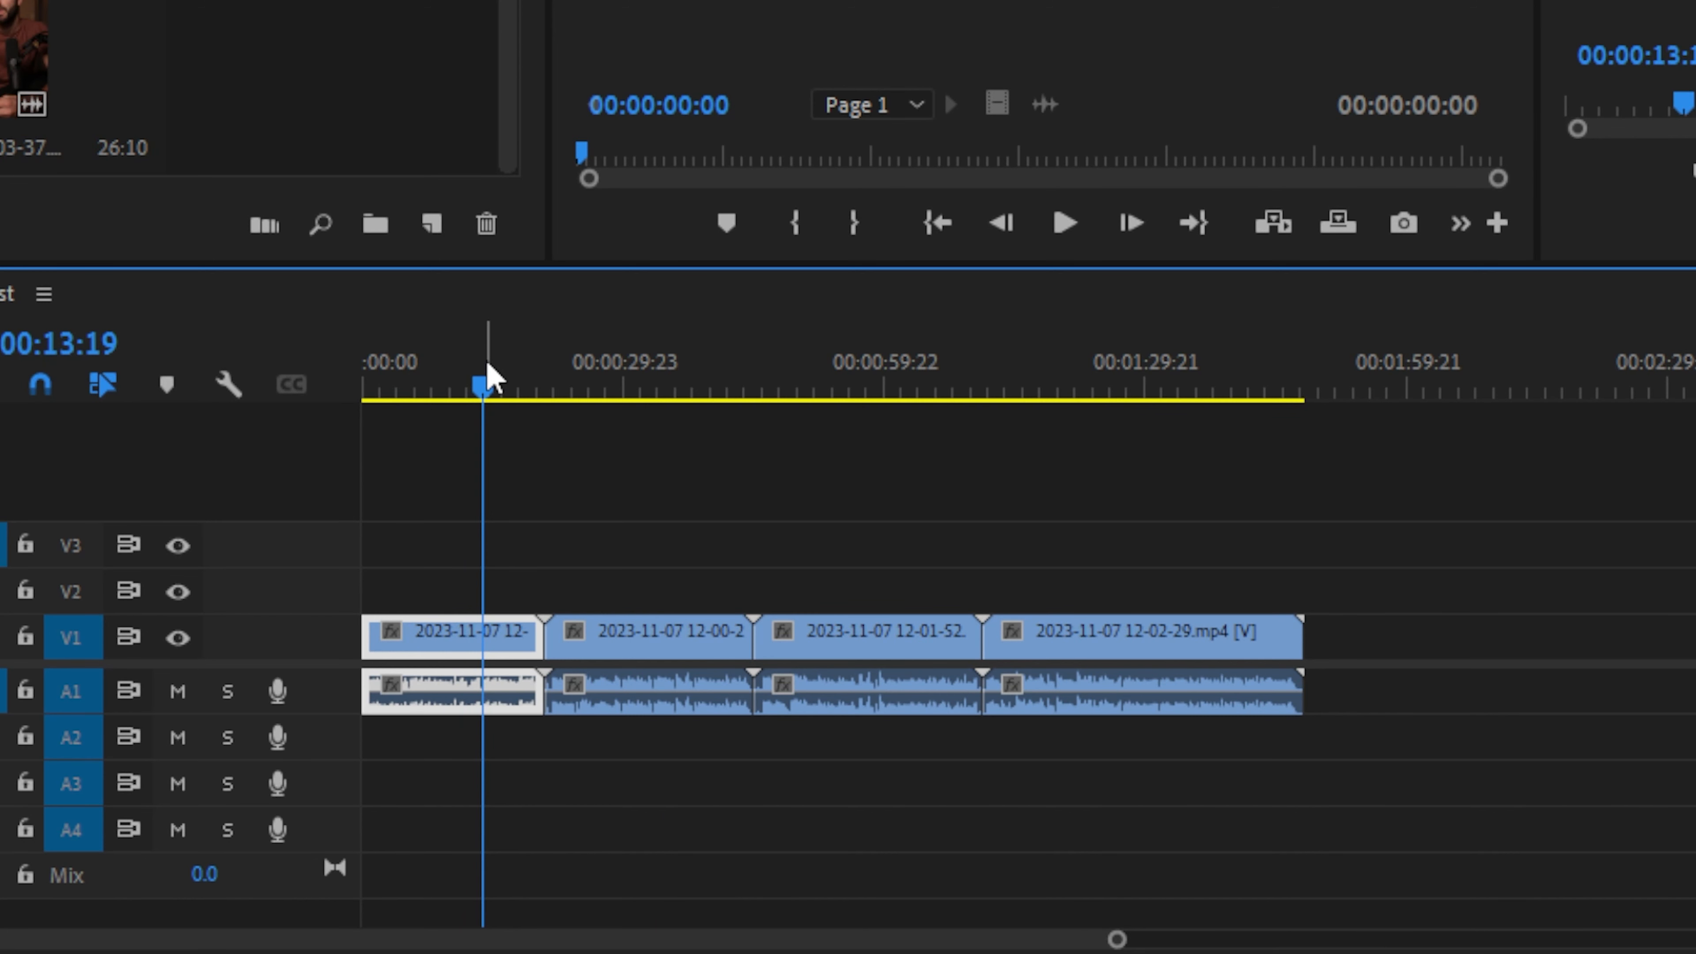
{"action": "key", "text": "w"}
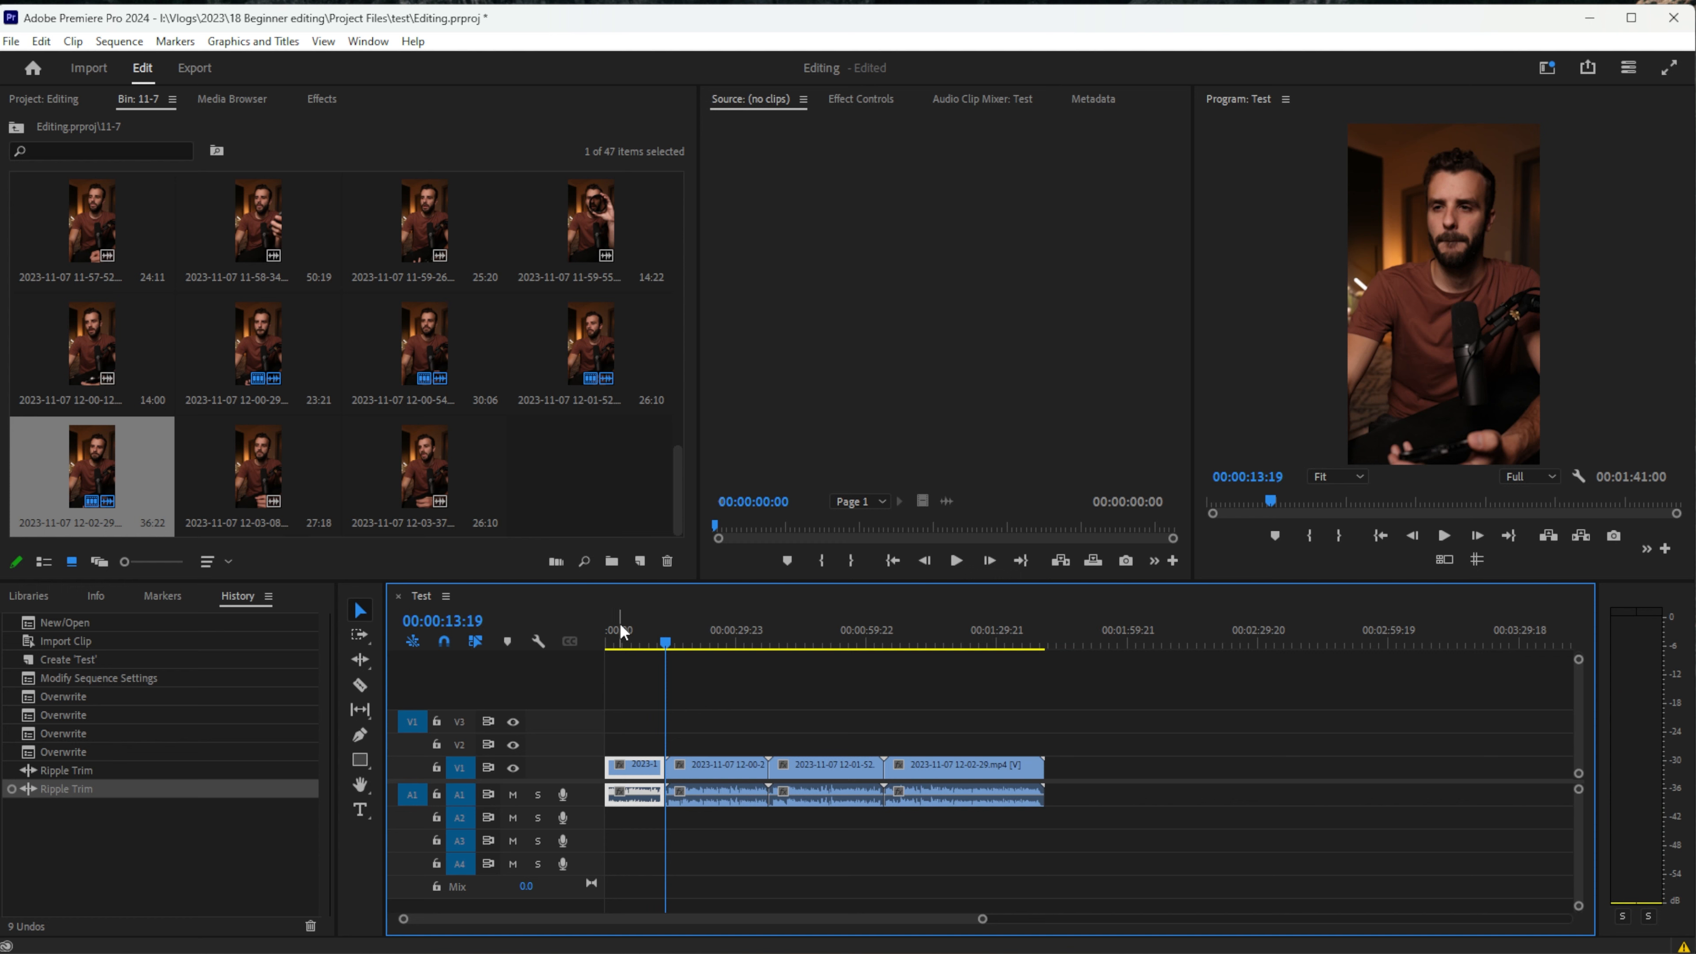
Step: Cut the second clip on track V1 with the Razor tool at about 31 seconds on the timeline
{"action": "left_click_drag", "start_coordinate": [662, 646], "coordinate": [707, 646]}
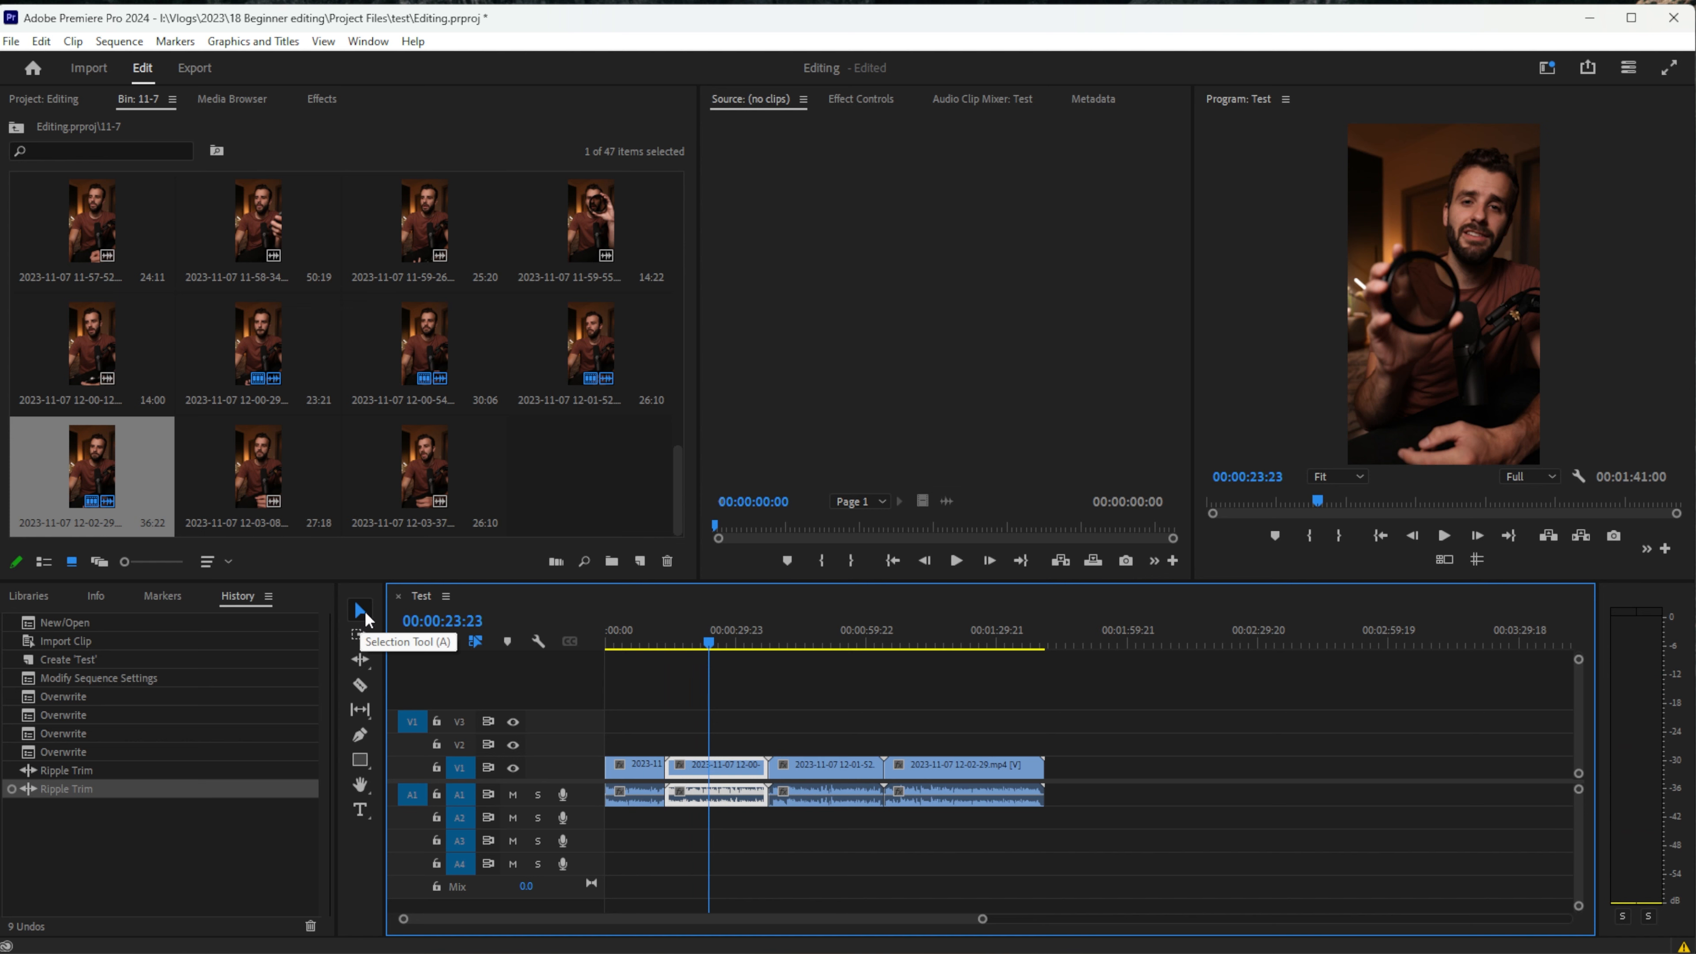
{"action": "mouse_move", "coordinate": [933, 781]}
{"action": "left_mouse_down"}
{"action": "mouse_move", "coordinate": [1128, 783]}
{"action": "mouse_move", "coordinate": [1180, 737]}
{"action": "mouse_move", "coordinate": [1250, 783]}
{"action": "mouse_move", "coordinate": [935, 778]}
{"action": "left_mouse_up"}
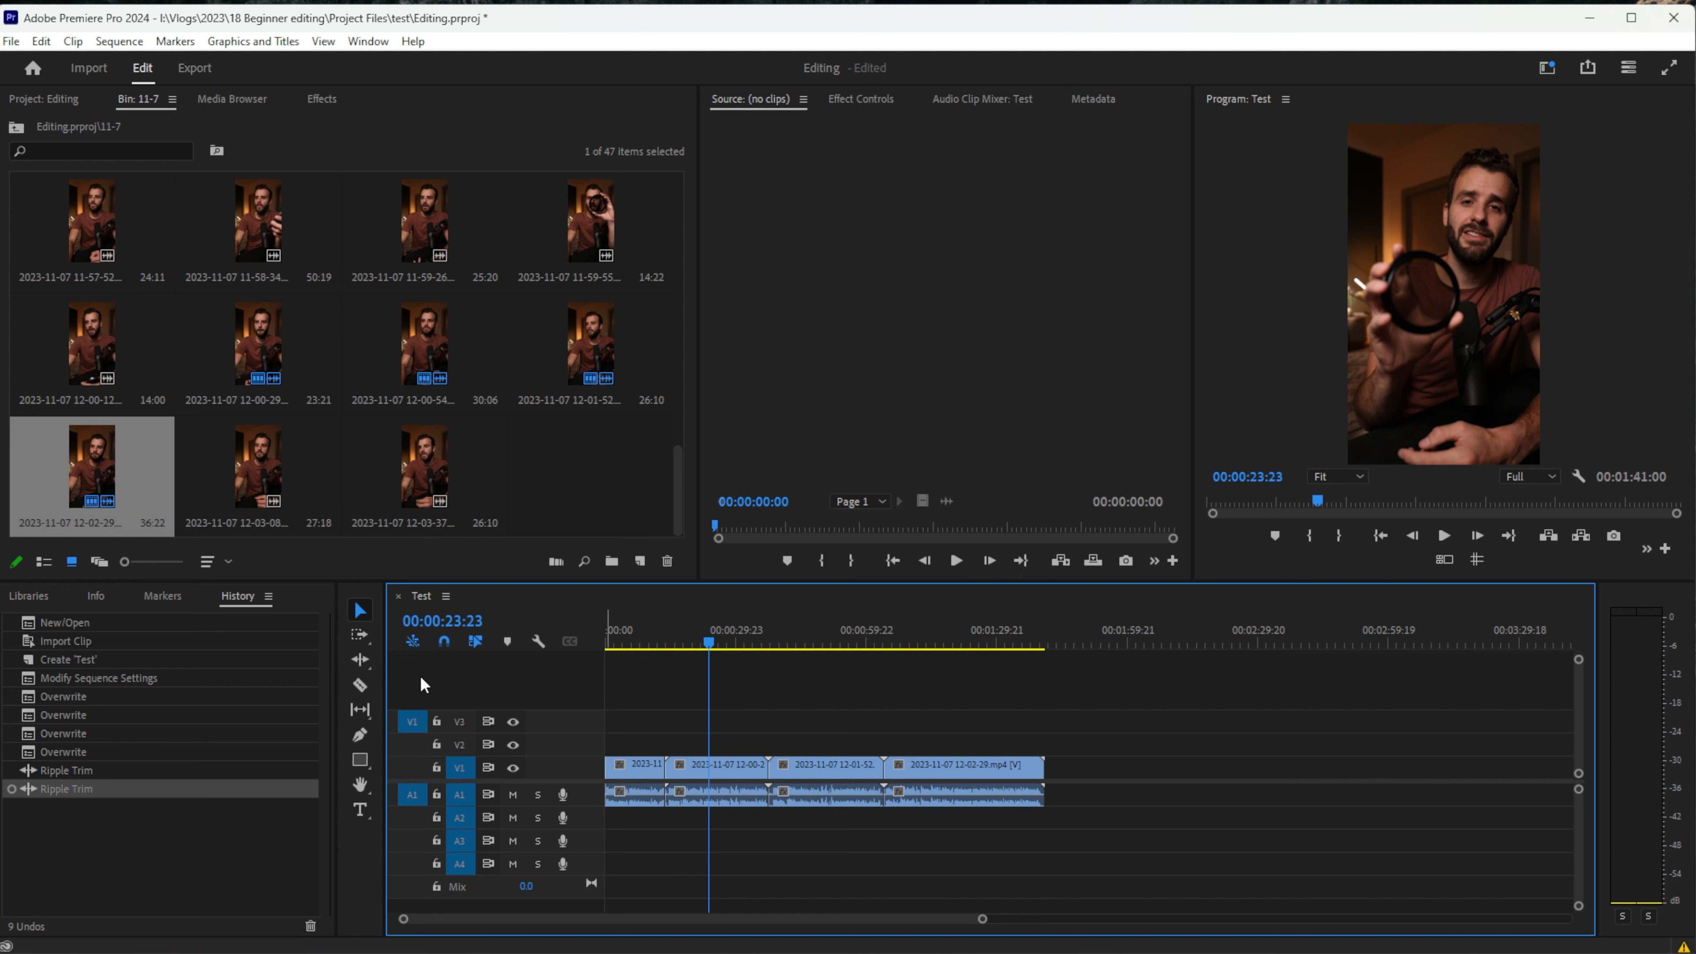
{"action": "left_click", "coordinate": [361, 686]}
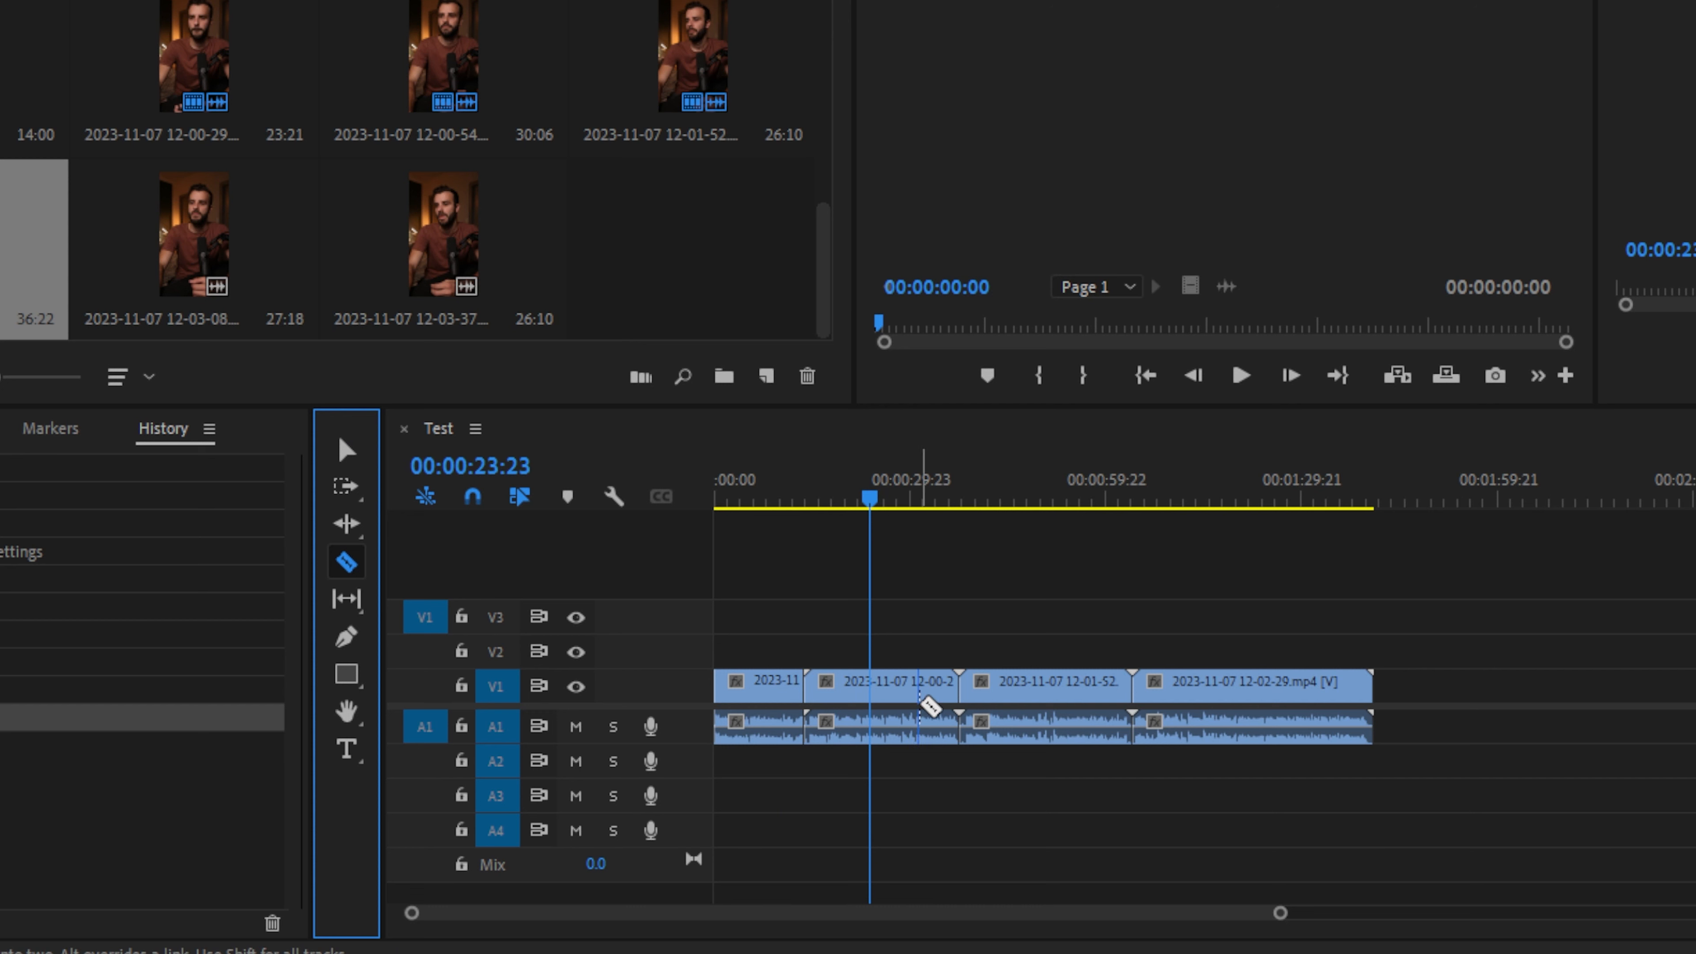
{"action": "left_click", "coordinate": [918, 705]}
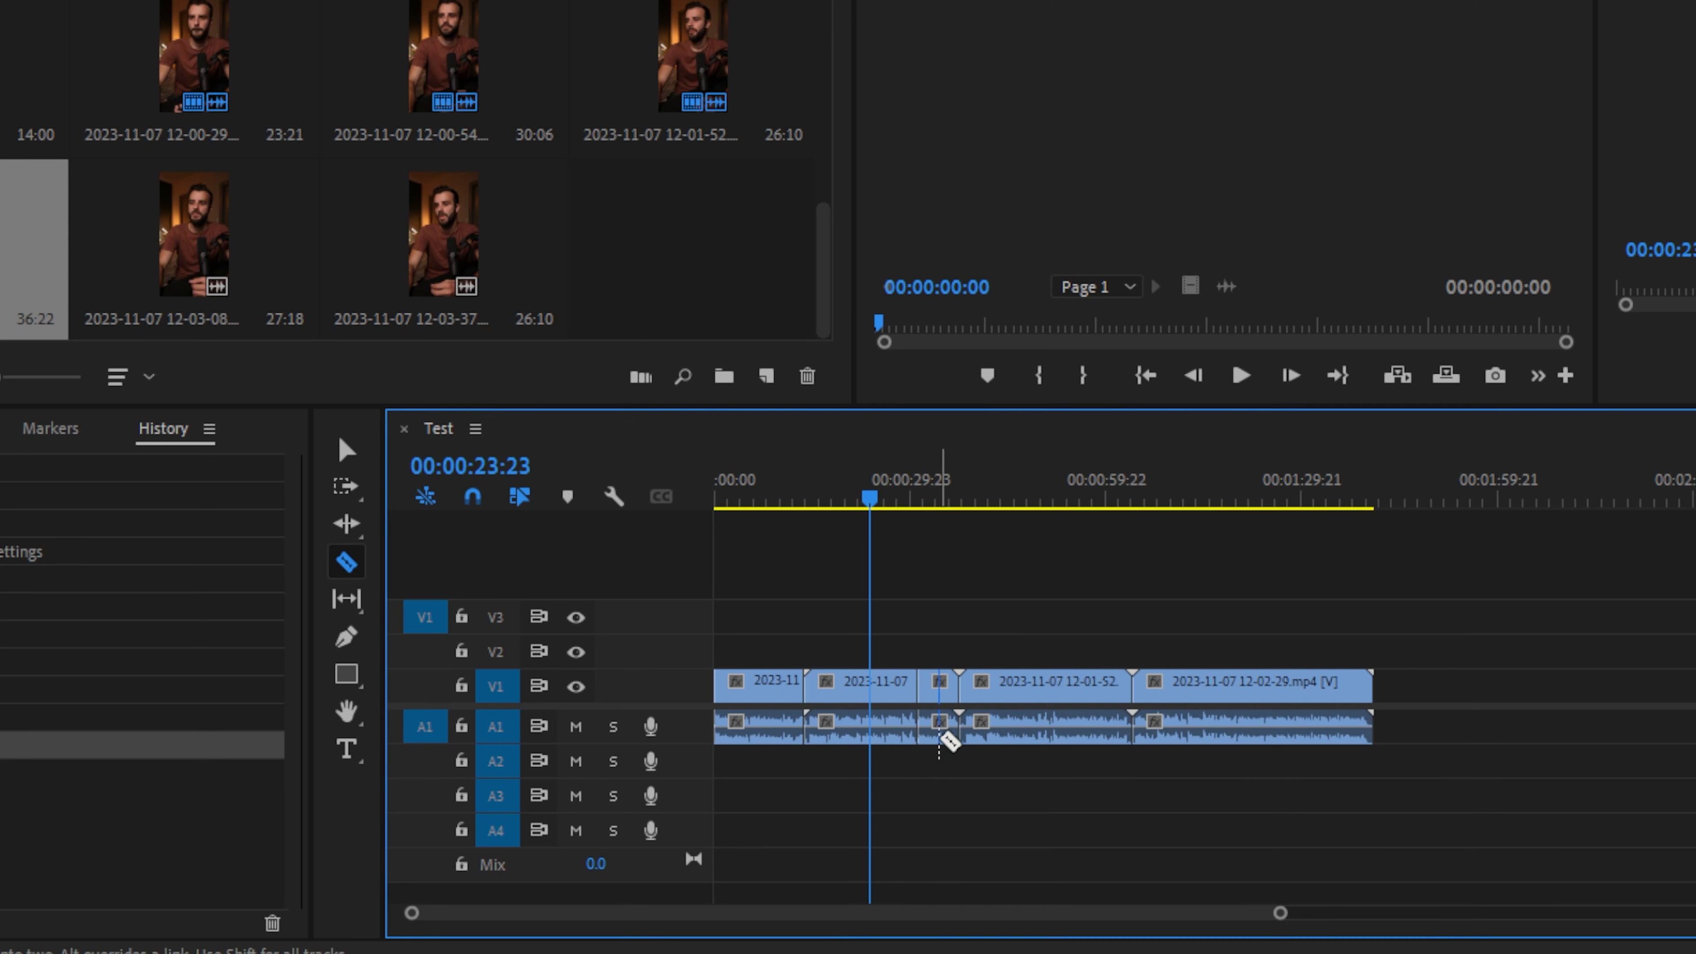
{"action": "key", "text": "v"}
{"action": "left_click", "coordinate": [936, 681]}
{"action": "key", "text": "Delete"}
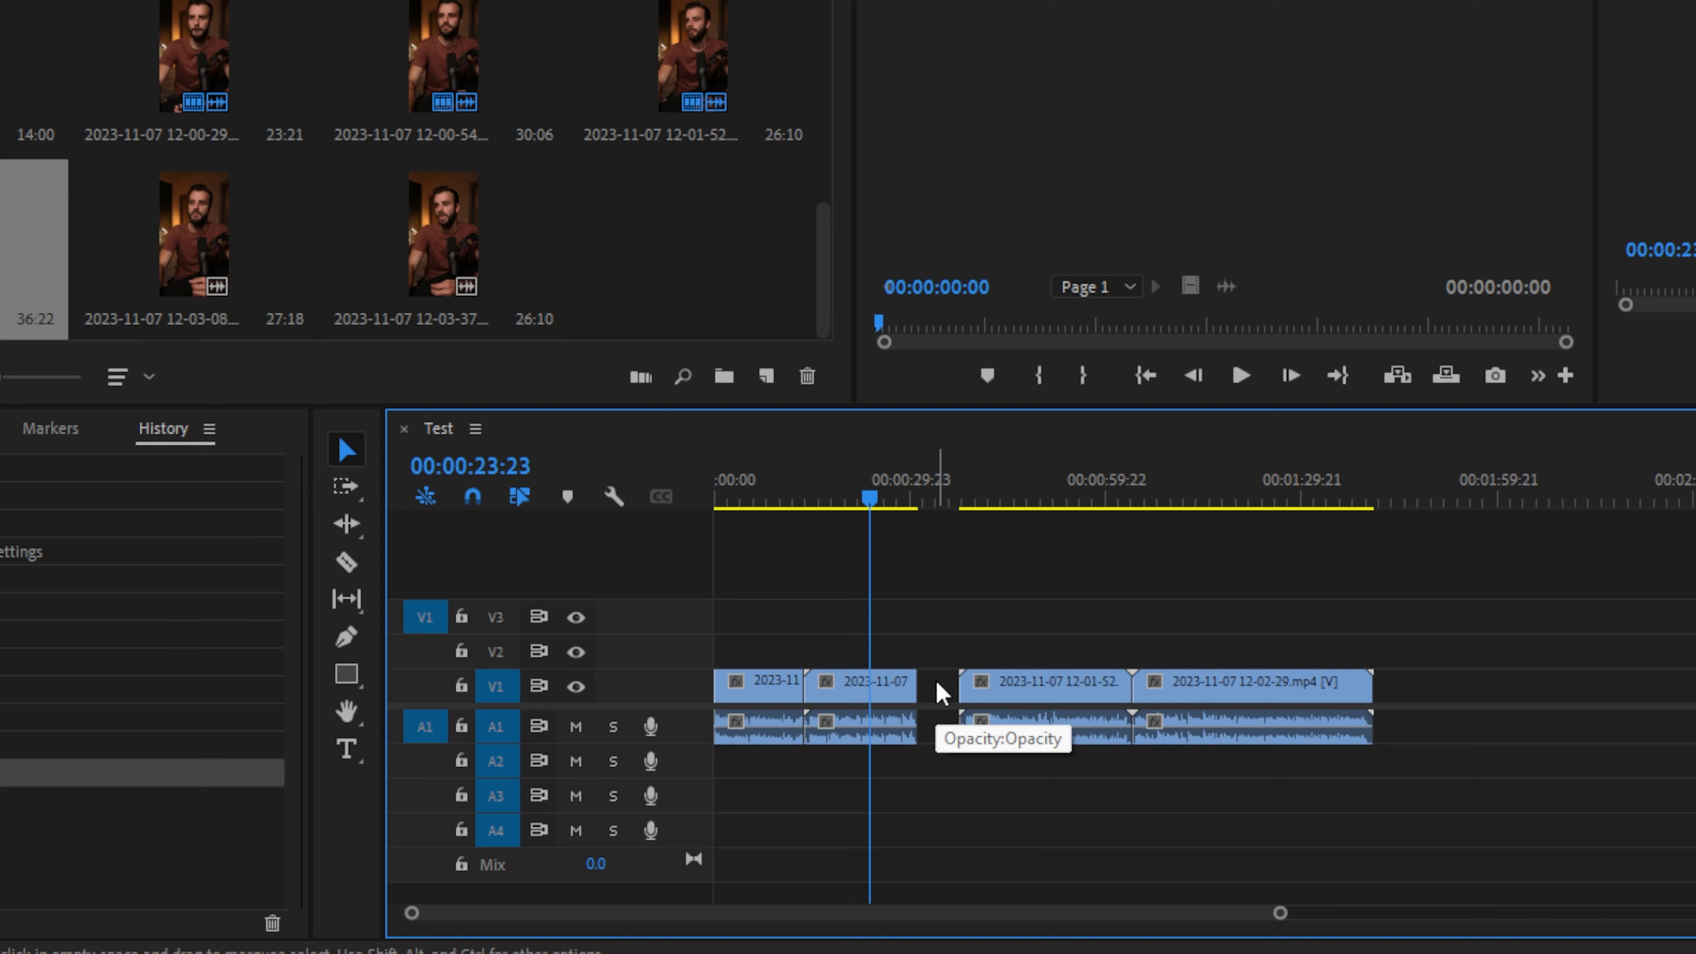
{"action": "left_click", "coordinate": [942, 692]}
{"action": "key", "text": "Delete"}
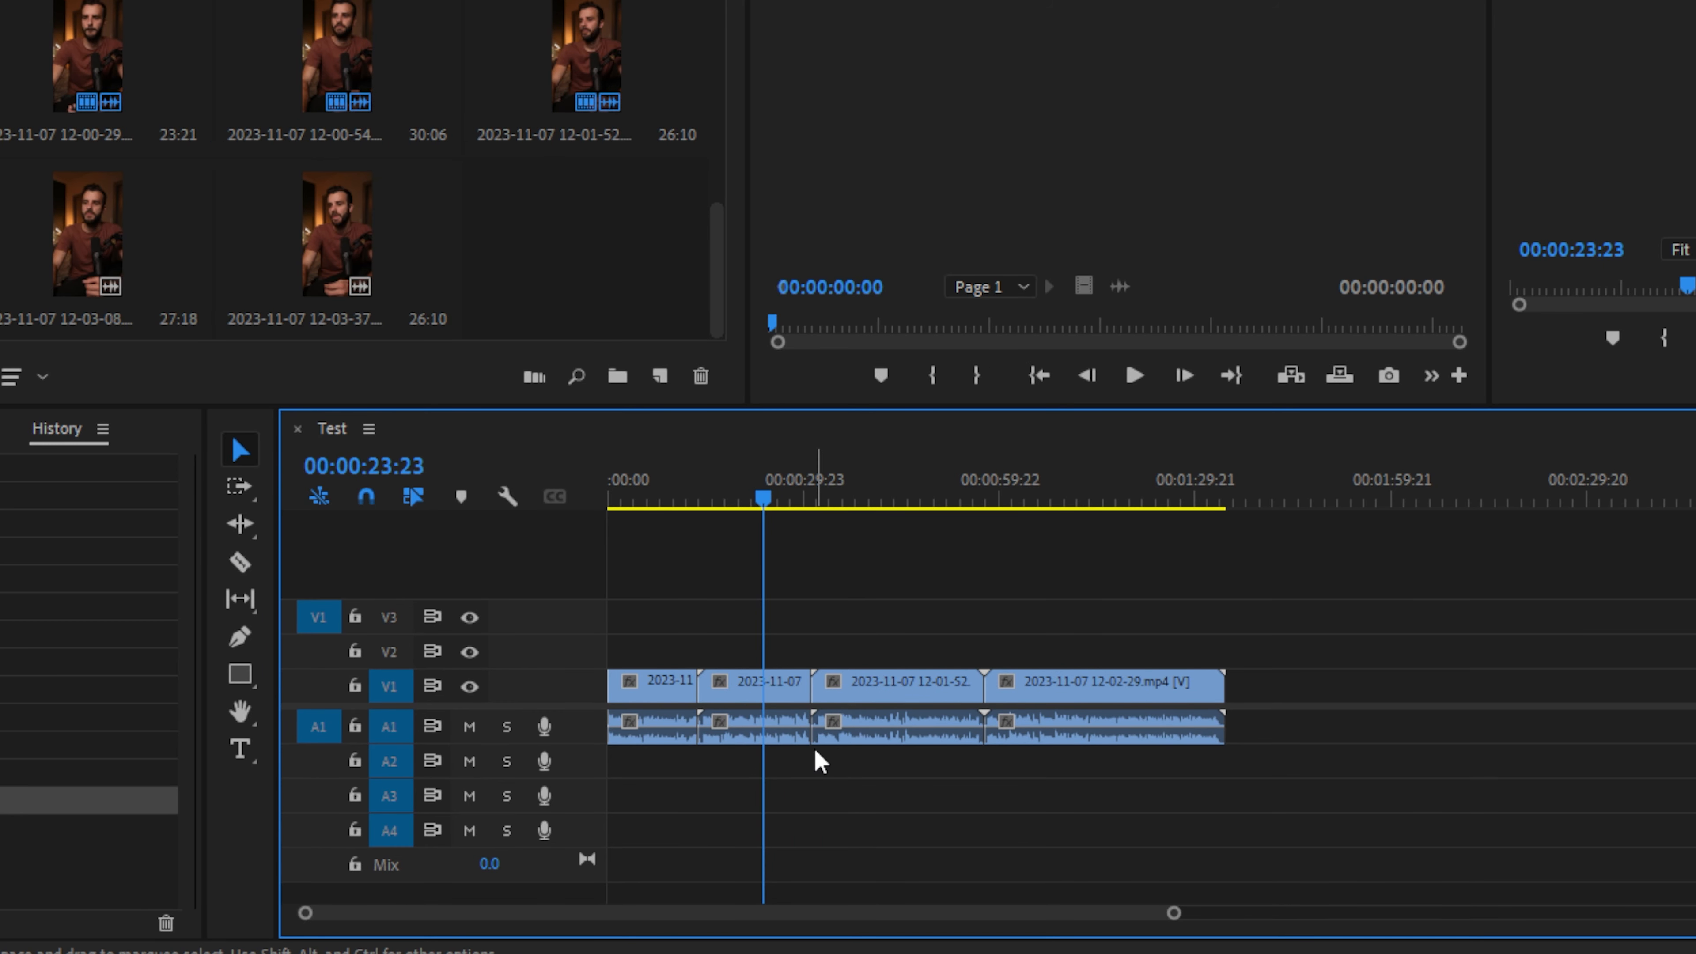
{"action": "left_click_drag", "start_coordinate": [1033, 689], "coordinate": [1007, 563]}
{"action": "left_click_drag", "start_coordinate": [1002, 498], "coordinate": [988, 528]}
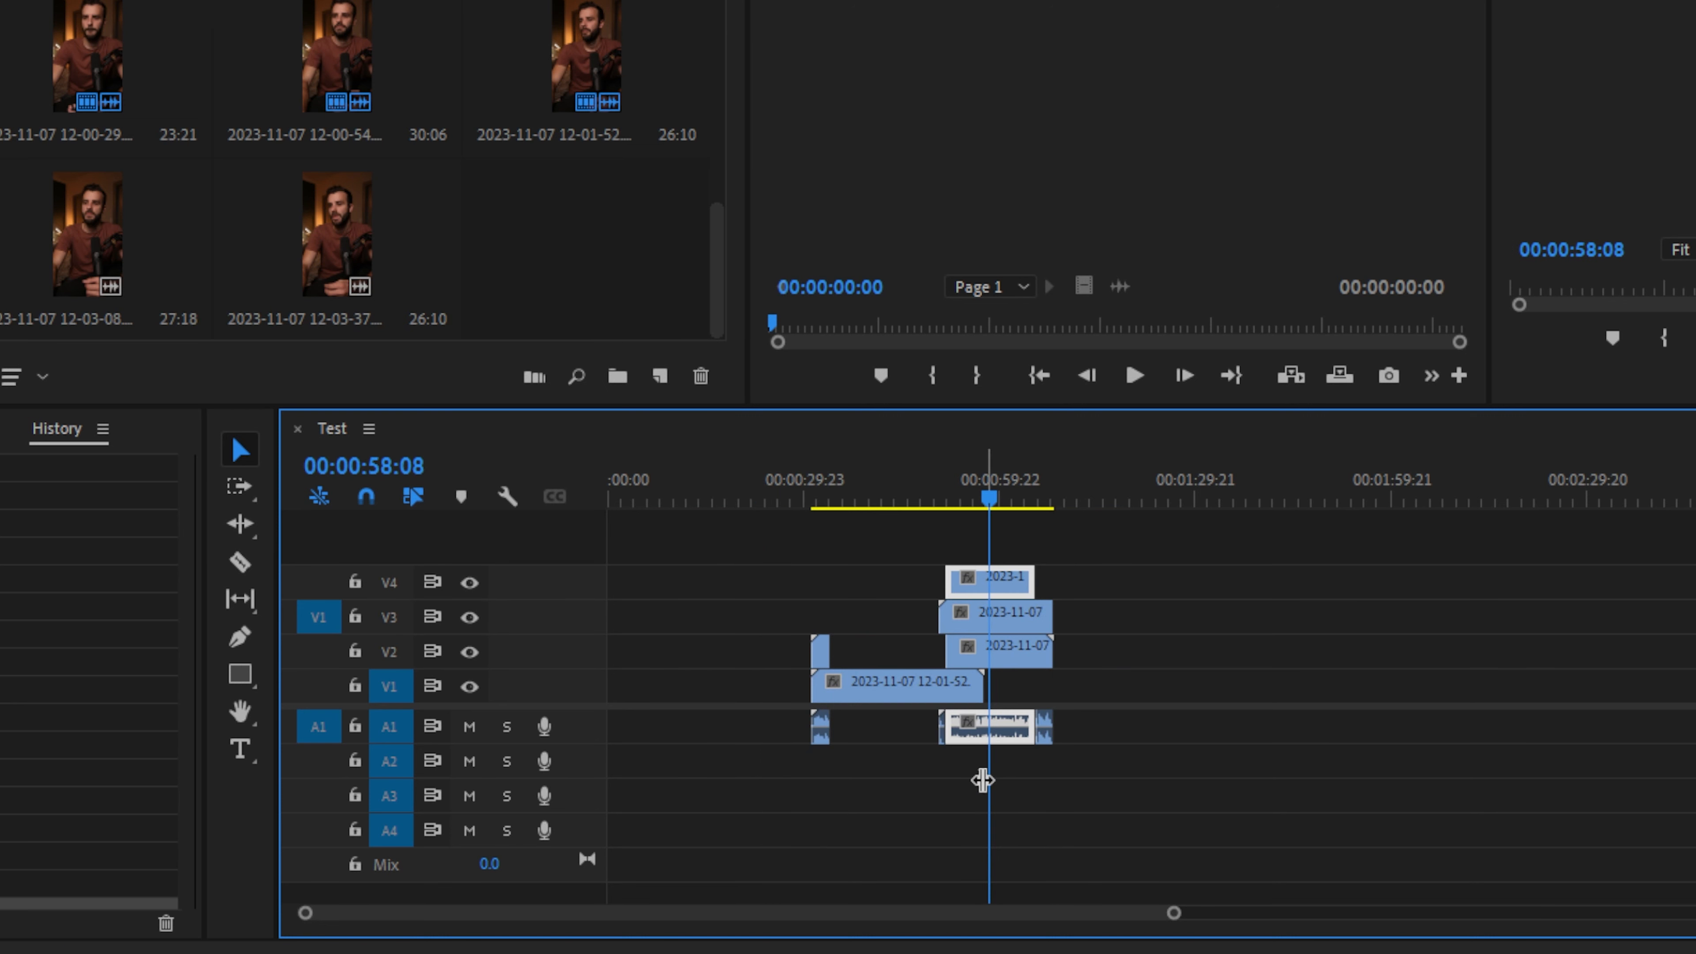